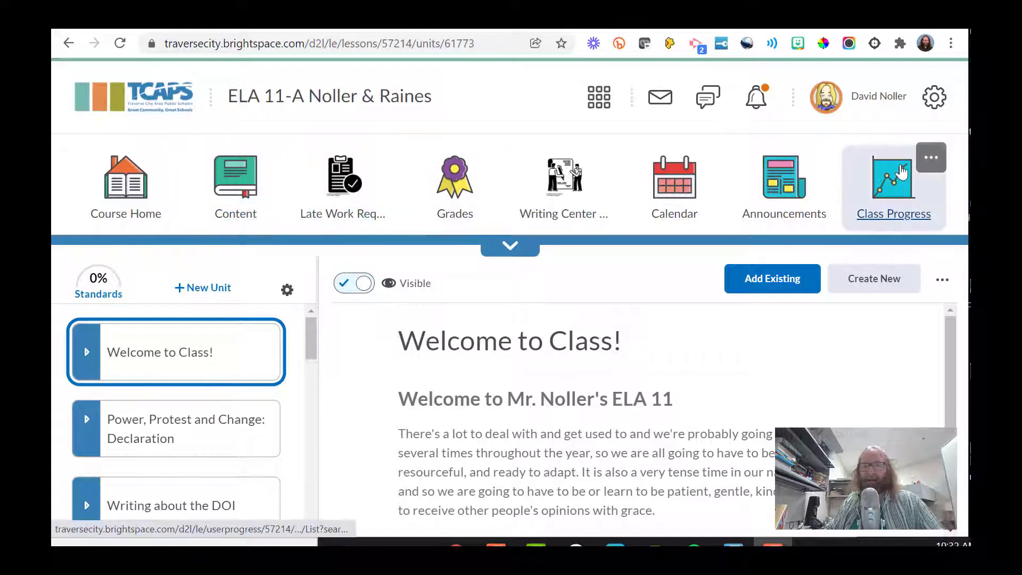
Open the current course navbar for editing and look over its links and settings.
{"action": "left_click", "coordinate": [941, 168]}
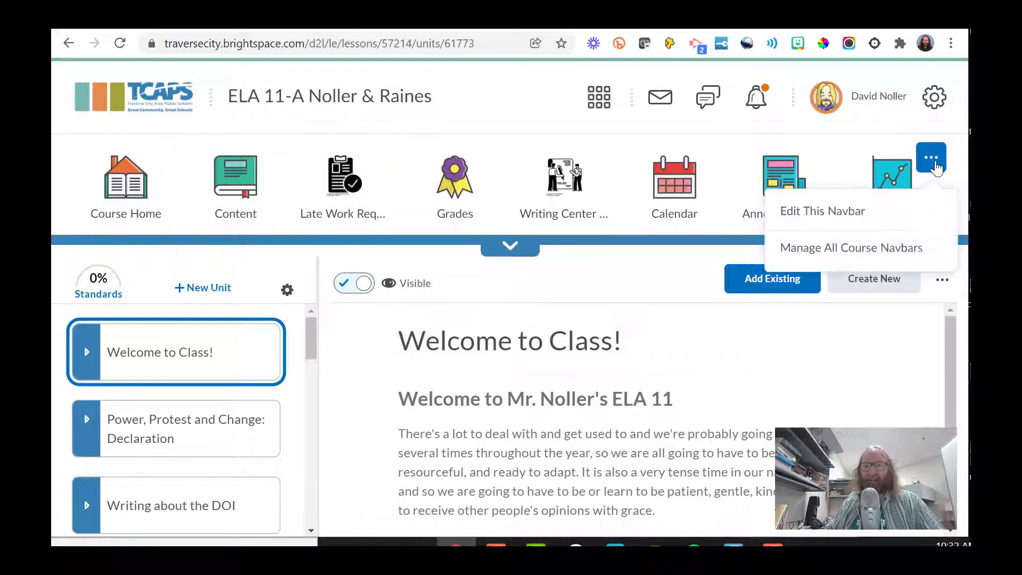
{"action": "left_click", "coordinate": [857, 213]}
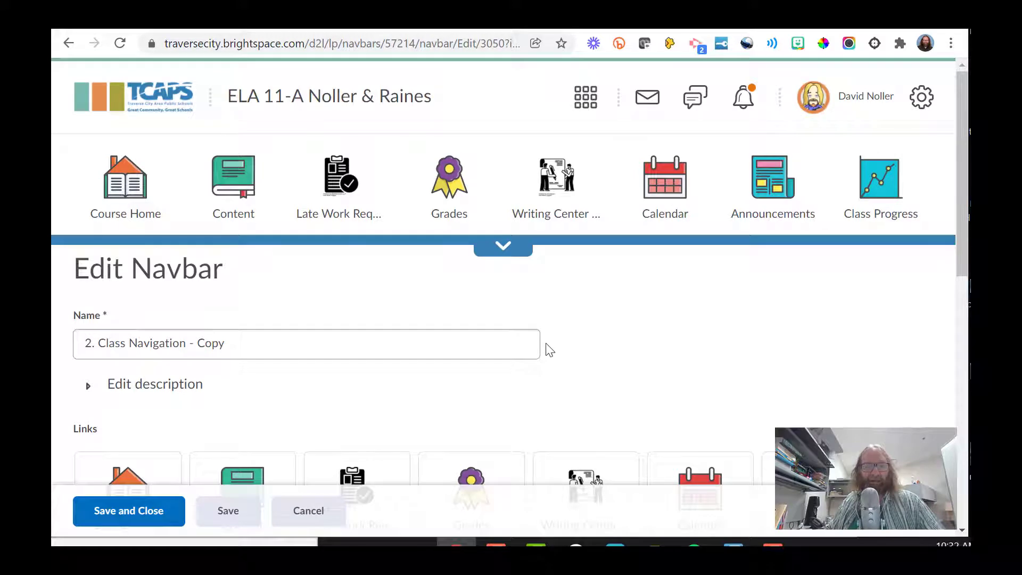
{"action": "scroll", "coordinate": [548, 349], "scroll_direction": "down", "scroll_amount": 3}
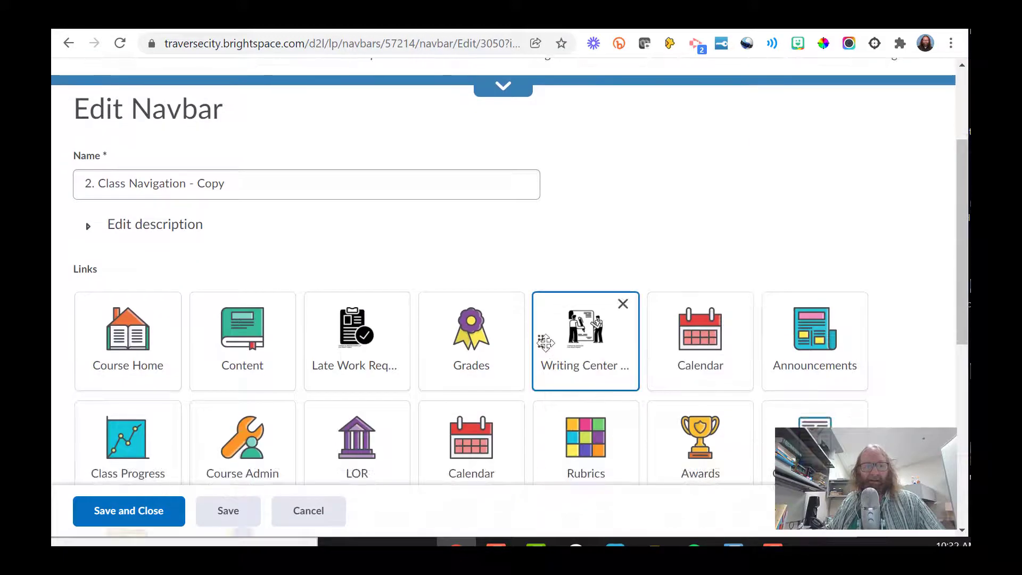
{"action": "scroll", "coordinate": [542, 346], "scroll_direction": "down", "scroll_amount": 3}
{"action": "scroll", "coordinate": [546, 346], "scroll_direction": "down", "scroll_amount": 2}
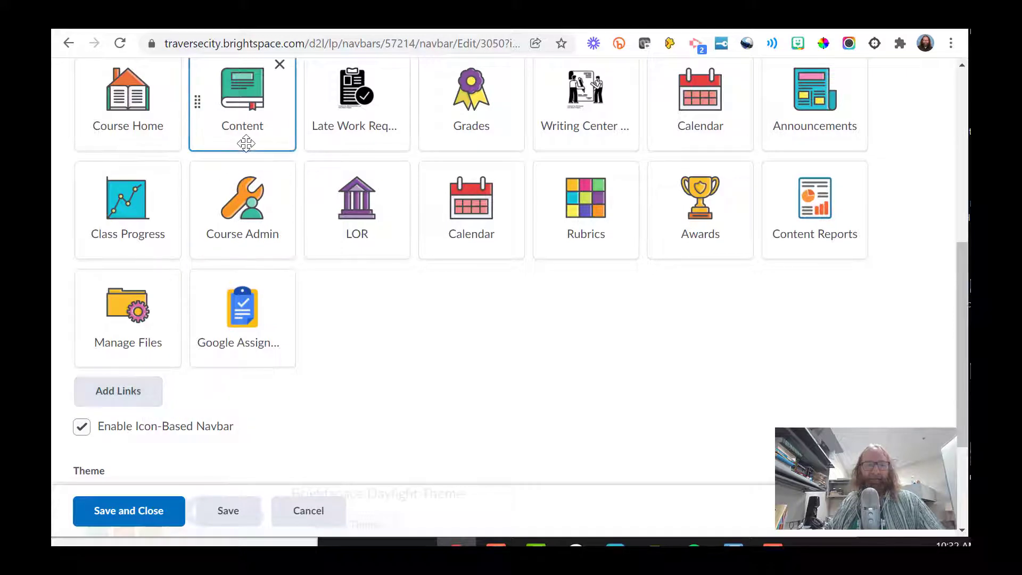
{"action": "scroll", "coordinate": [248, 163], "scroll_direction": "up", "scroll_amount": 2}
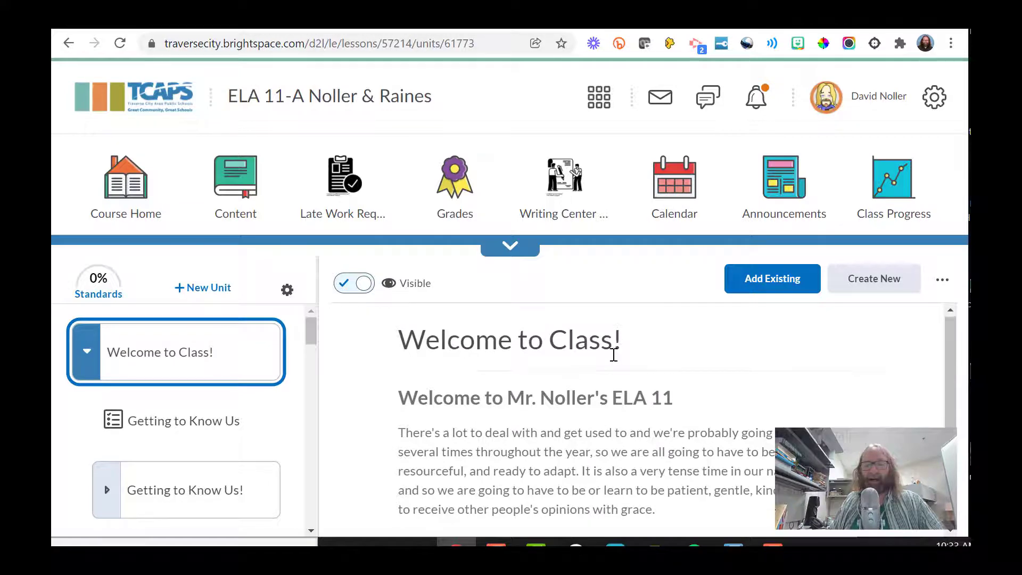
Read the Welcome to Class! unit's introduction and look over the first items listed under it.
{"action": "scroll", "coordinate": [612, 356], "scroll_direction": "down", "scroll_amount": 3}
{"action": "scroll", "coordinate": [614, 361], "scroll_direction": "up", "scroll_amount": 3}
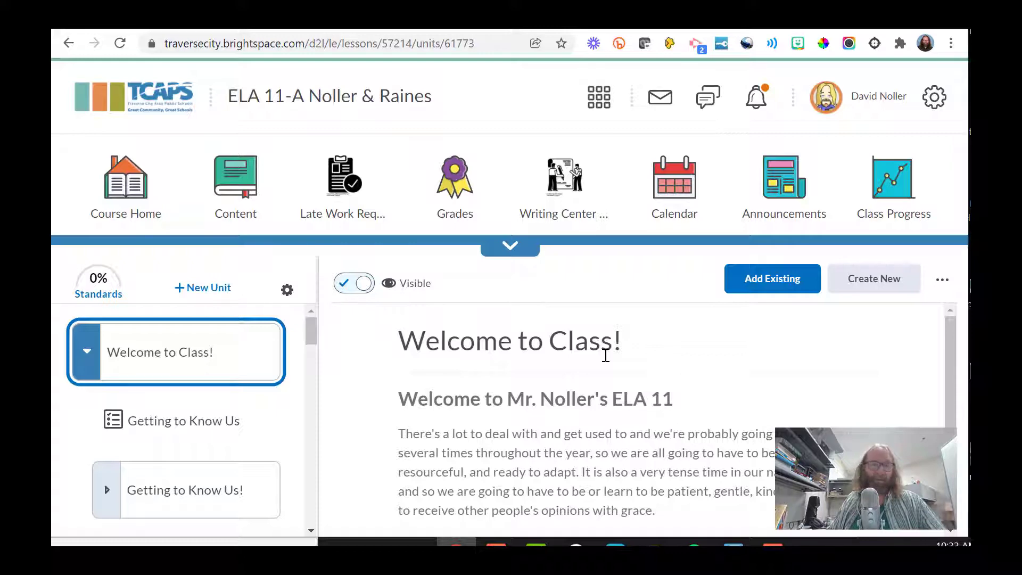
{"action": "scroll", "coordinate": [580, 394], "scroll_direction": "down", "scroll_amount": 3}
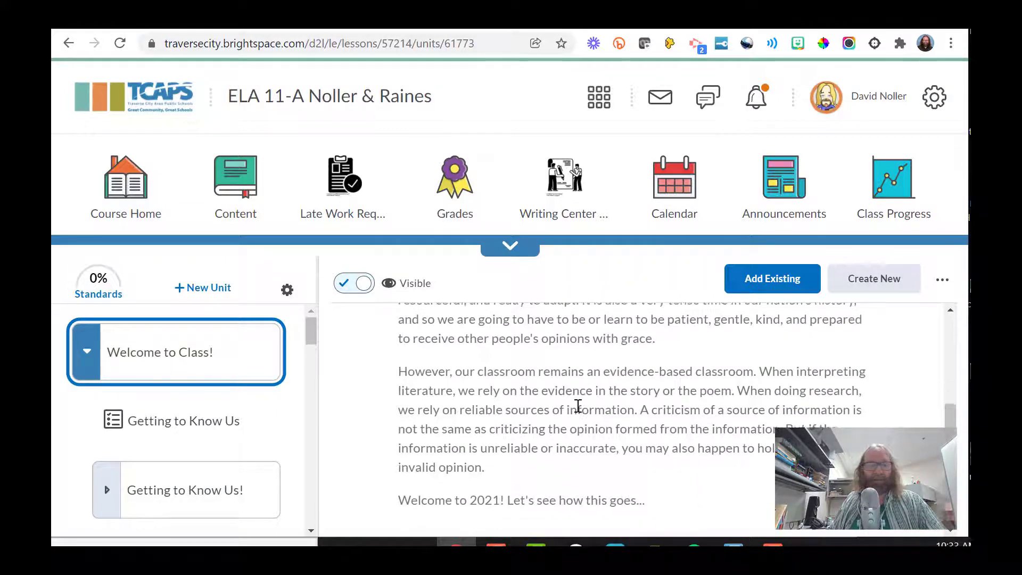
{"action": "scroll", "coordinate": [578, 405], "scroll_direction": "up", "scroll_amount": 3}
{"action": "scroll", "coordinate": [206, 417], "scroll_direction": "down", "scroll_amount": 1}
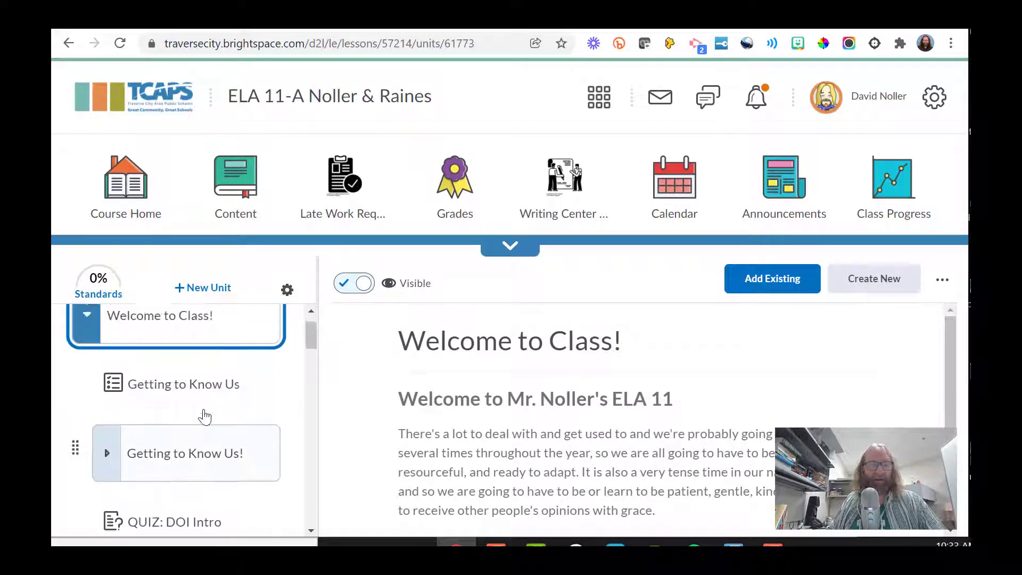
{"action": "scroll", "coordinate": [205, 416], "scroll_direction": "up", "scroll_amount": 1}
{"action": "scroll", "coordinate": [201, 418], "scroll_direction": "down", "scroll_amount": 2}
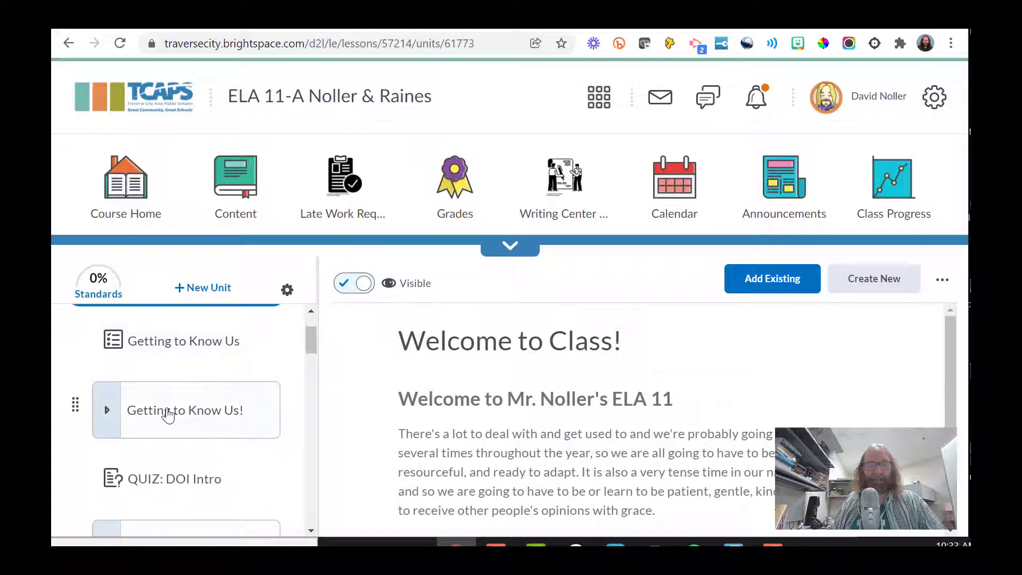
Open the Getting to Know Us! lesson and examine its description and the activities it contains.
{"action": "left_click", "coordinate": [184, 414]}
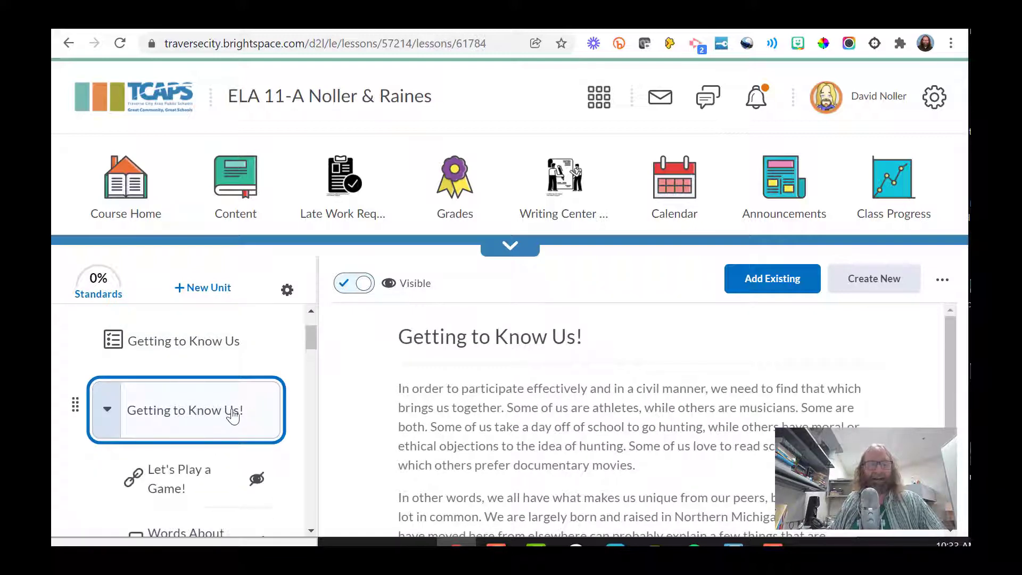
{"action": "scroll", "coordinate": [540, 405], "scroll_direction": "down", "scroll_amount": 3}
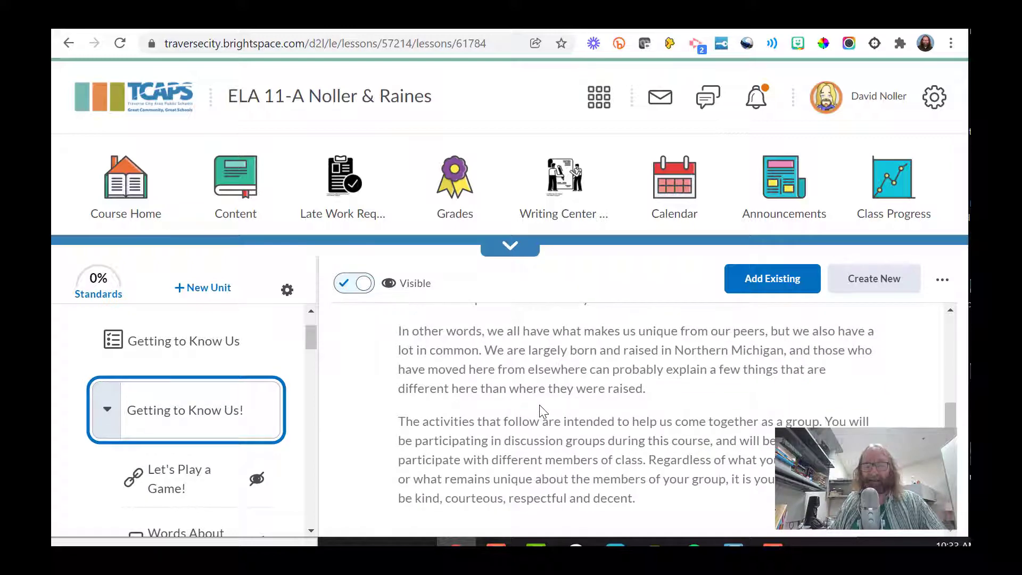
{"action": "scroll", "coordinate": [539, 404], "scroll_direction": "up", "scroll_amount": 3}
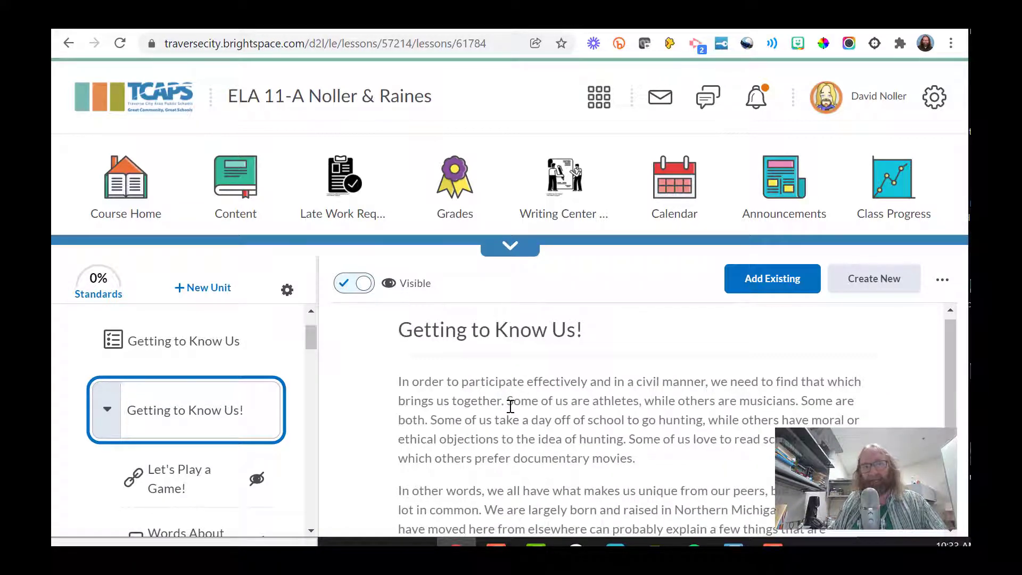
{"action": "scroll", "coordinate": [510, 405], "scroll_direction": "down", "scroll_amount": 3}
{"action": "scroll", "coordinate": [263, 452], "scroll_direction": "down", "scroll_amount": 3}
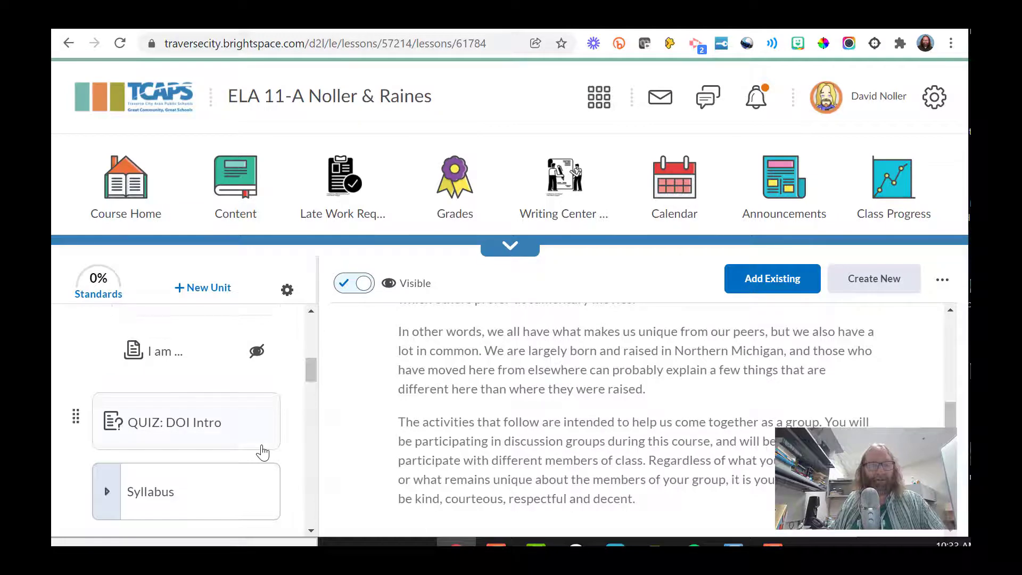
{"action": "scroll", "coordinate": [262, 452], "scroll_direction": "up", "scroll_amount": 10}
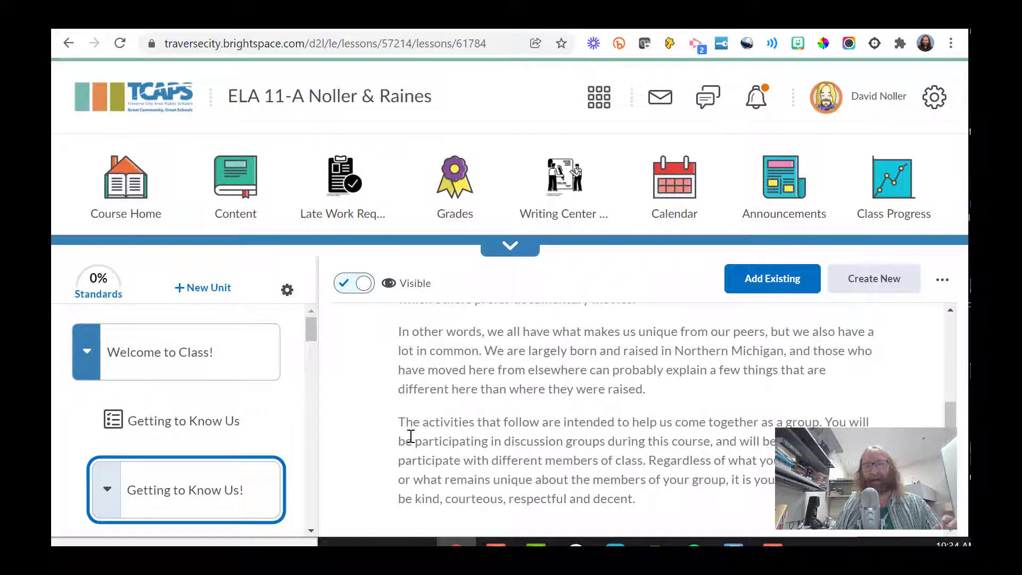
Open the Individualism in American Society assignment inside The Individual and Society unit.
{"action": "scroll", "coordinate": [283, 435], "scroll_direction": "down", "scroll_amount": 5}
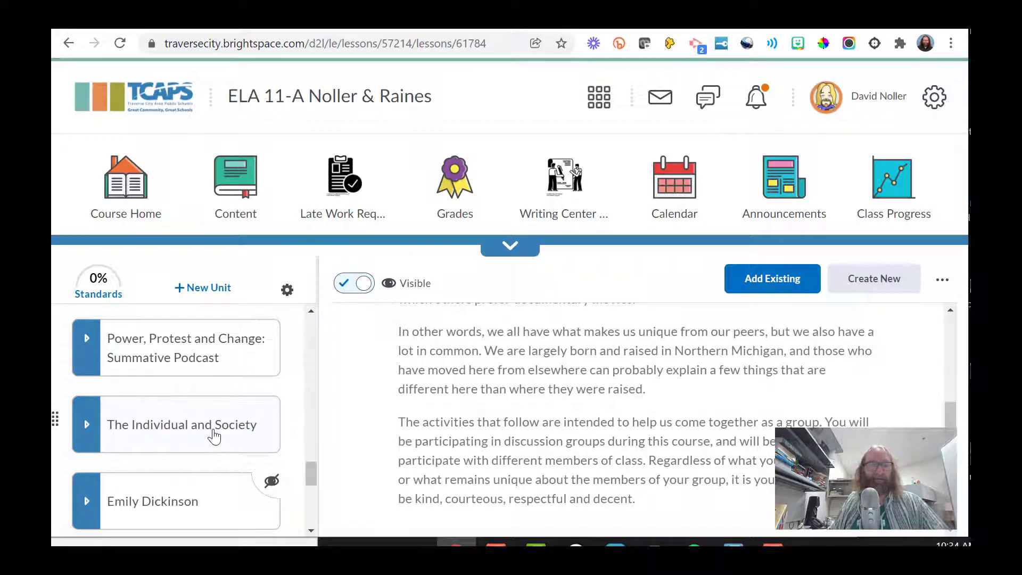
{"action": "left_click", "coordinate": [214, 435]}
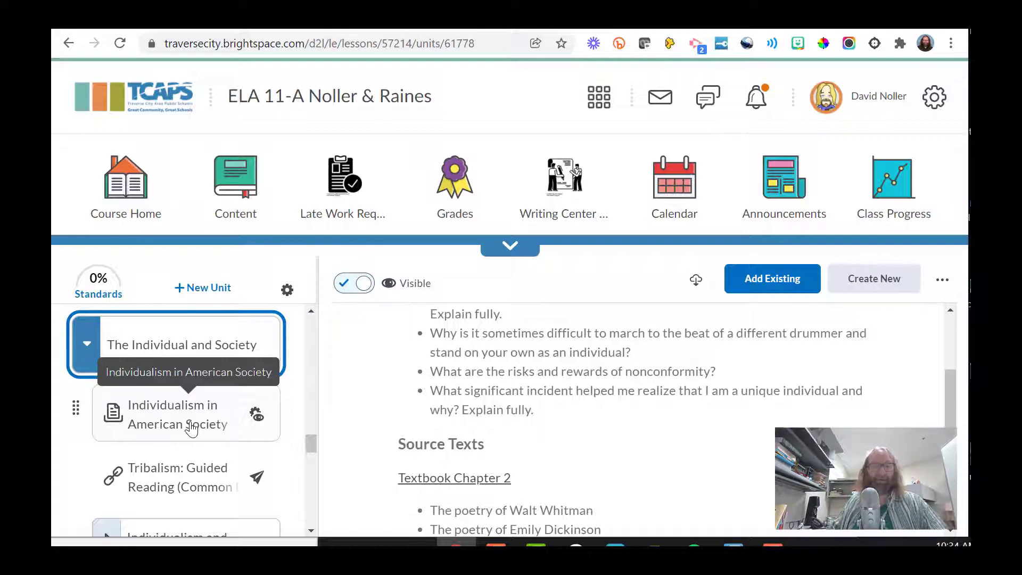
{"action": "left_click", "coordinate": [201, 429]}
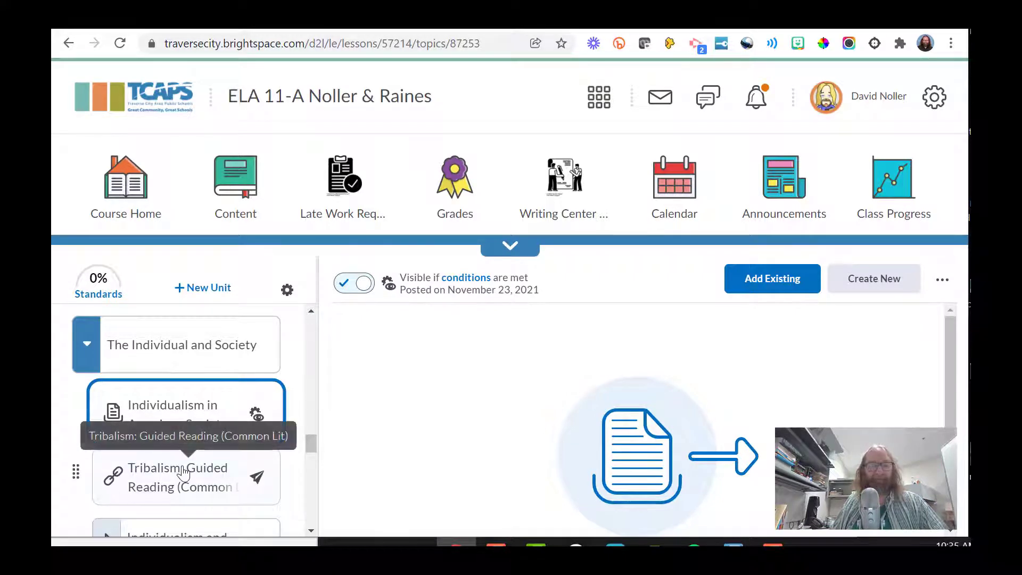
Expand the Individualism and Conformity lesson and examine the assignments and linked activities inside it.
{"action": "scroll", "coordinate": [170, 468], "scroll_direction": "down", "scroll_amount": 4}
{"action": "scroll", "coordinate": [181, 471], "scroll_direction": "down", "scroll_amount": 1}
{"action": "scroll", "coordinate": [182, 472], "scroll_direction": "up", "scroll_amount": 2}
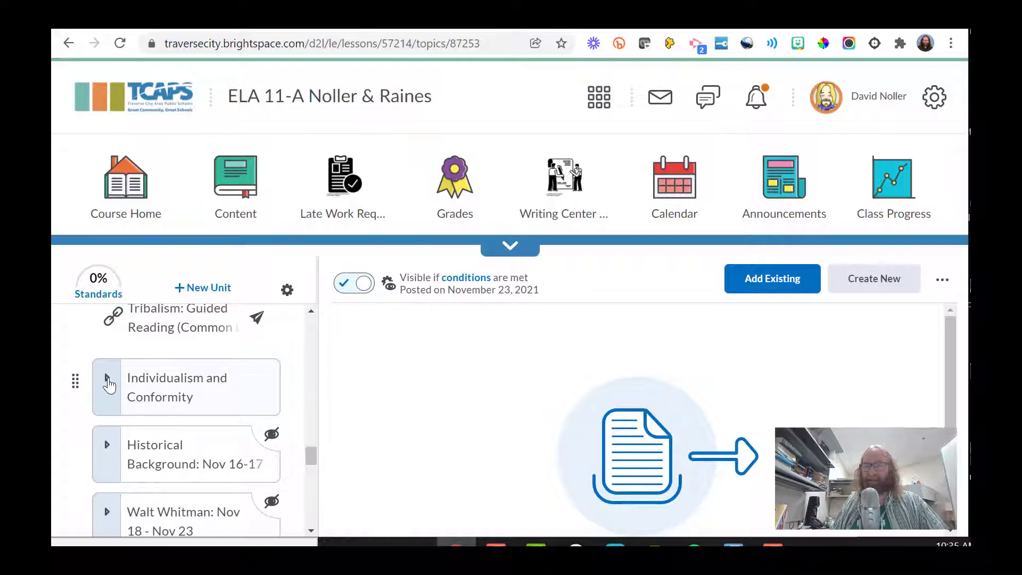
{"action": "left_click", "coordinate": [110, 383]}
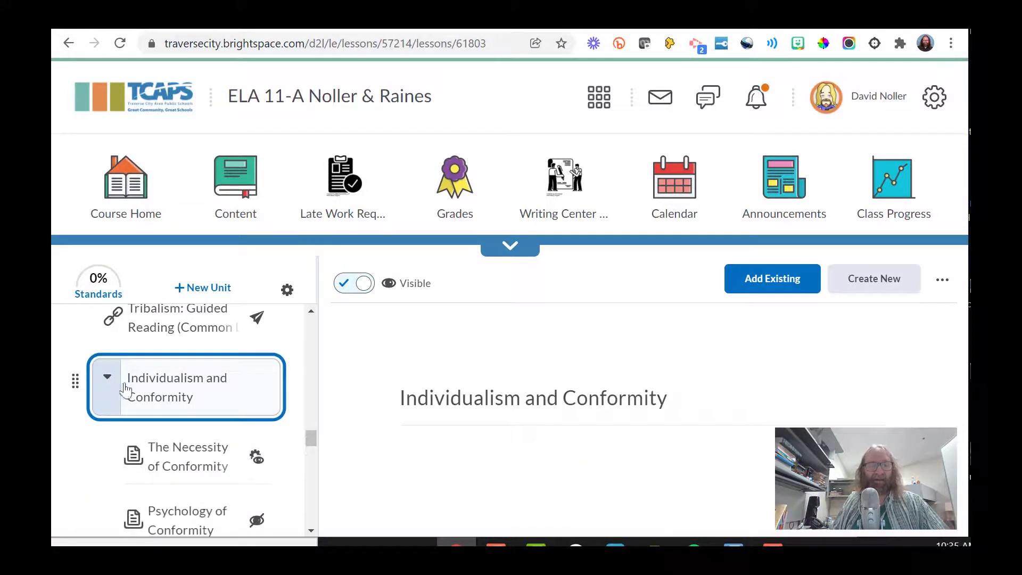
{"action": "scroll", "coordinate": [149, 399], "scroll_direction": "down", "scroll_amount": 1}
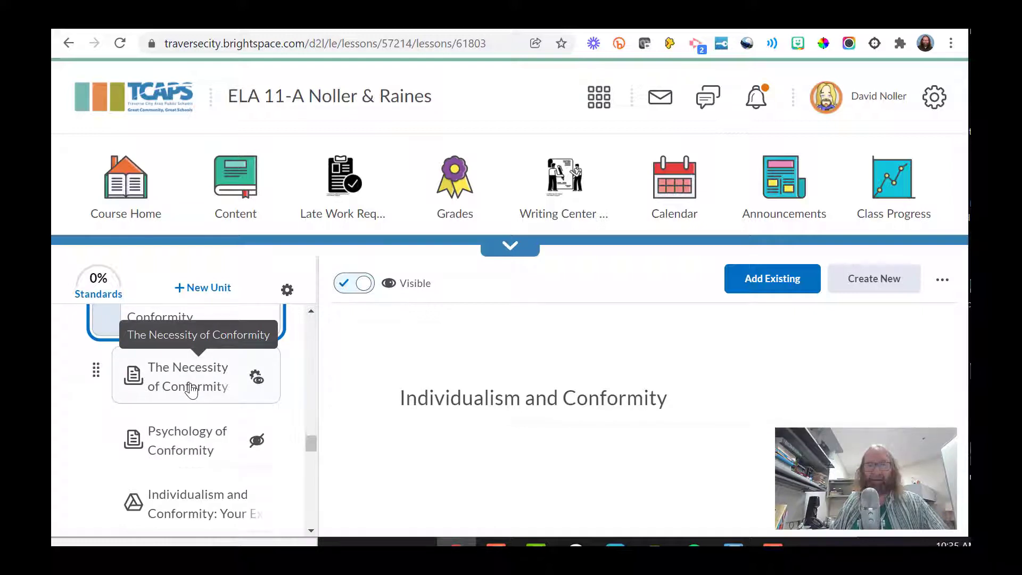
{"action": "scroll", "coordinate": [192, 390], "scroll_direction": "down", "scroll_amount": 1}
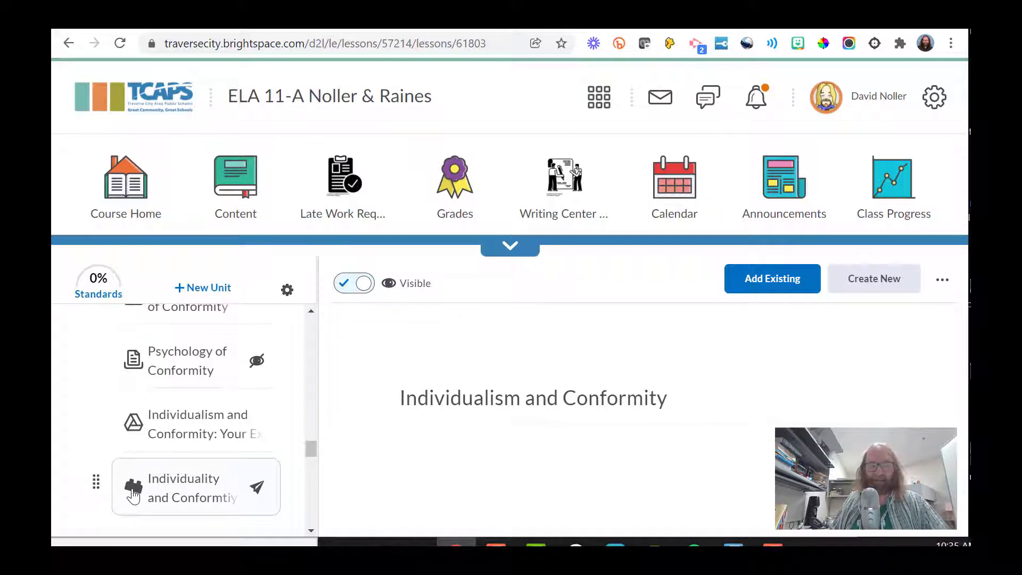
Return to the Welcome to Class! unit and collapse its contents.
{"action": "scroll", "coordinate": [133, 494], "scroll_direction": "up", "scroll_amount": 10}
{"action": "left_click", "coordinate": [83, 355]}
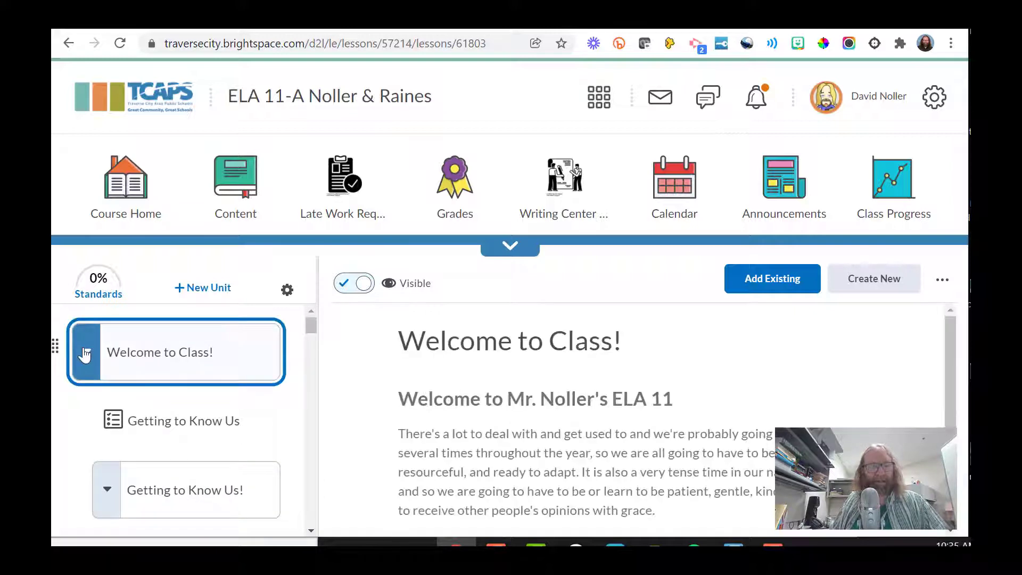
{"action": "left_click", "coordinate": [84, 355]}
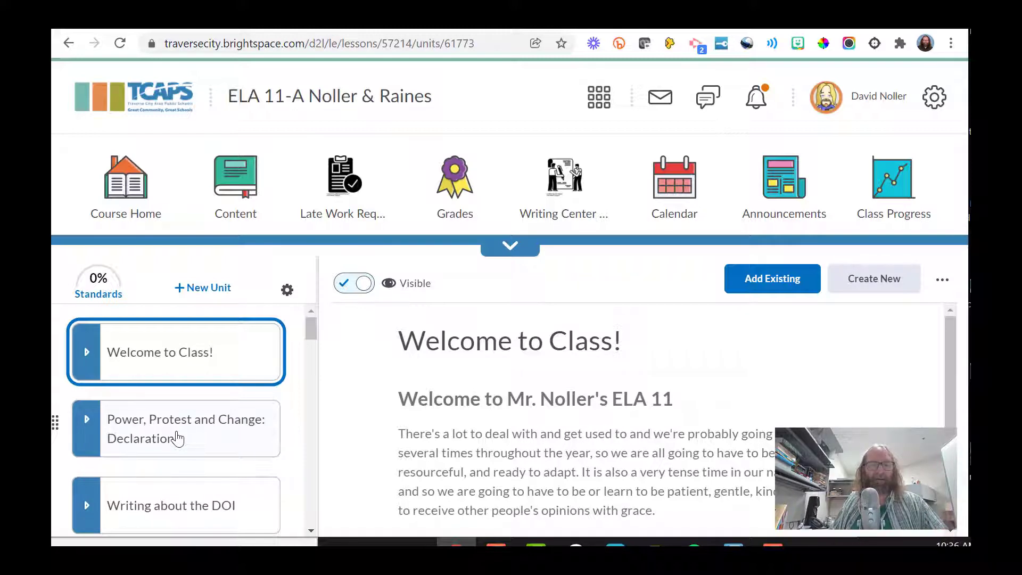
Look through the course's unit list from Power, Protest and Change: Declaration to the Summative Podcast unit.
{"action": "scroll", "coordinate": [177, 438], "scroll_direction": "down", "scroll_amount": 3}
{"action": "scroll", "coordinate": [143, 405], "scroll_direction": "down", "scroll_amount": 1}
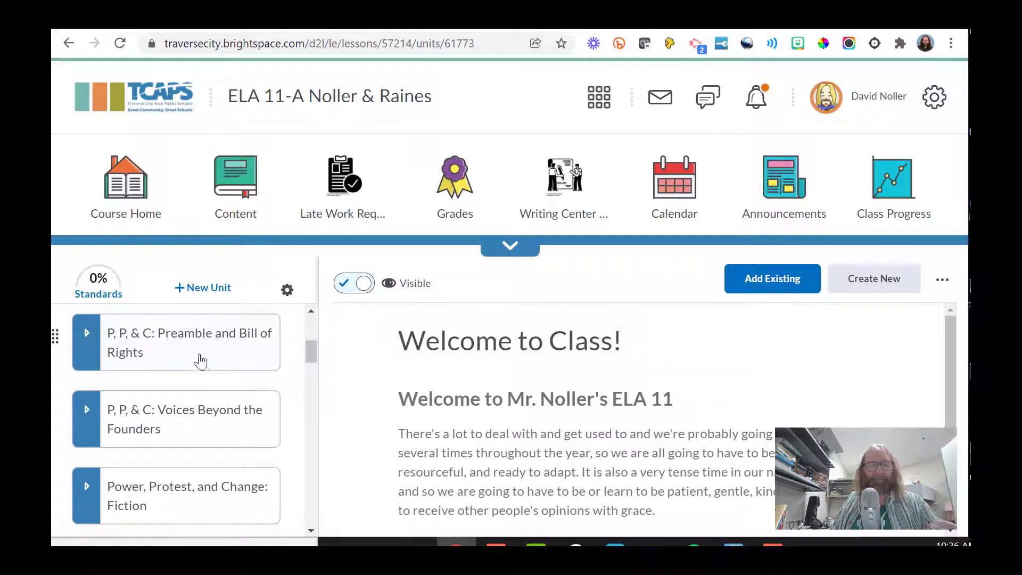
{"action": "scroll", "coordinate": [201, 378], "scroll_direction": "down", "scroll_amount": 1}
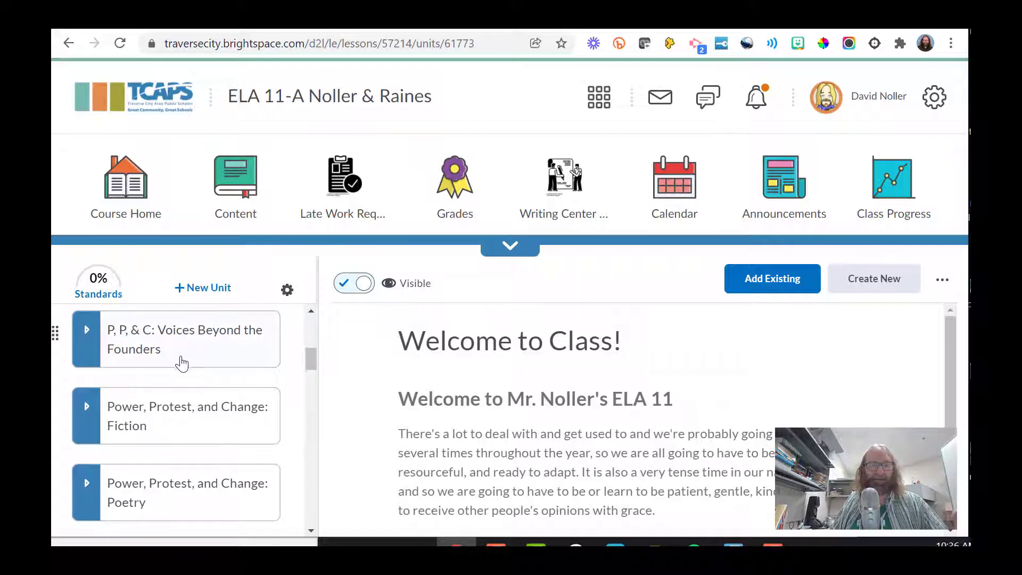
{"action": "scroll", "coordinate": [181, 362], "scroll_direction": "down", "scroll_amount": 1}
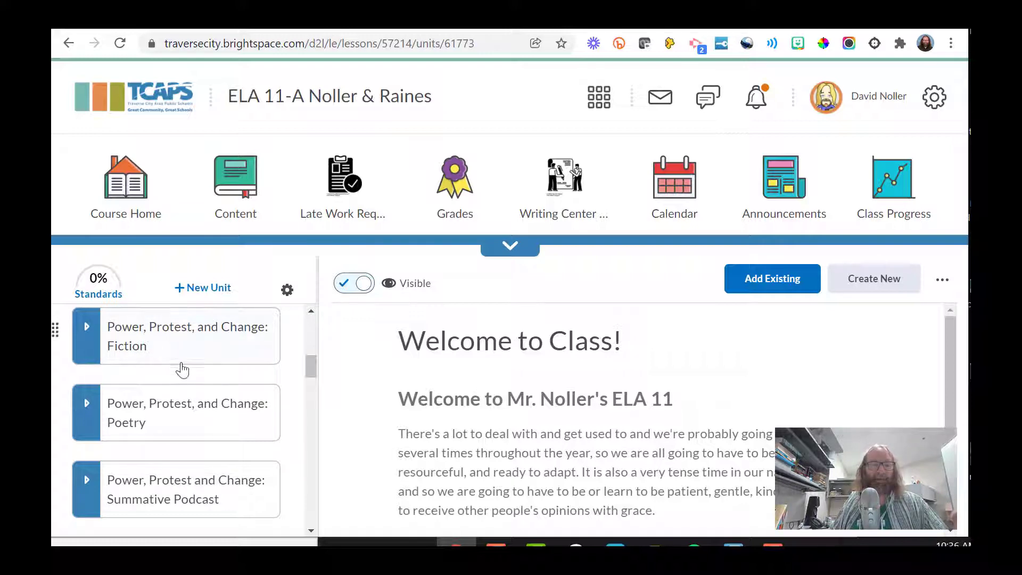
{"action": "scroll", "coordinate": [181, 372], "scroll_direction": "up", "scroll_amount": 5}
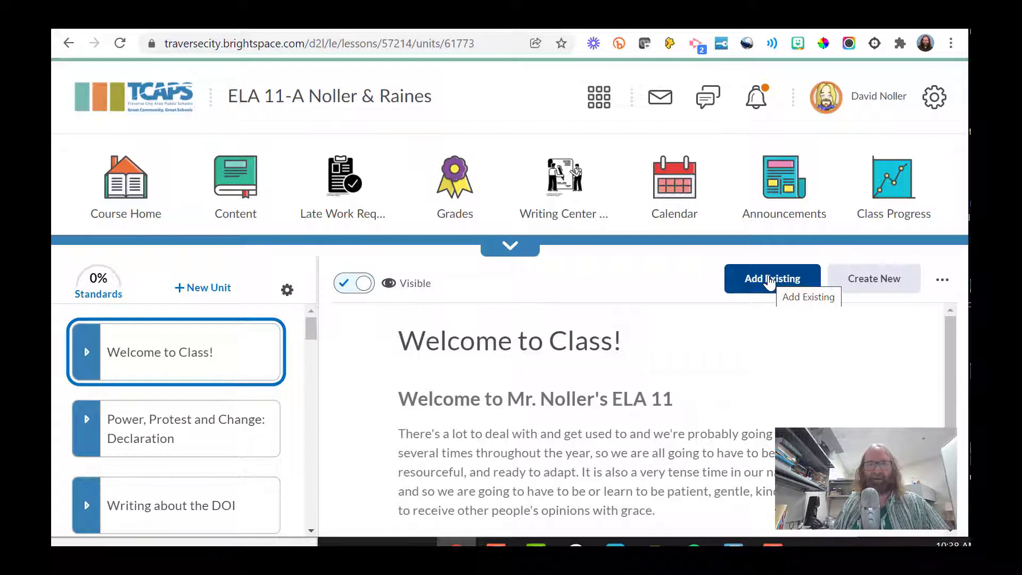
In the Getting to Know Us! lesson, create and save a 5-point assignment, My Favorite Things, due 11/29/2021 with the TTC with Mechanics rubric.
{"action": "left_click", "coordinate": [172, 354]}
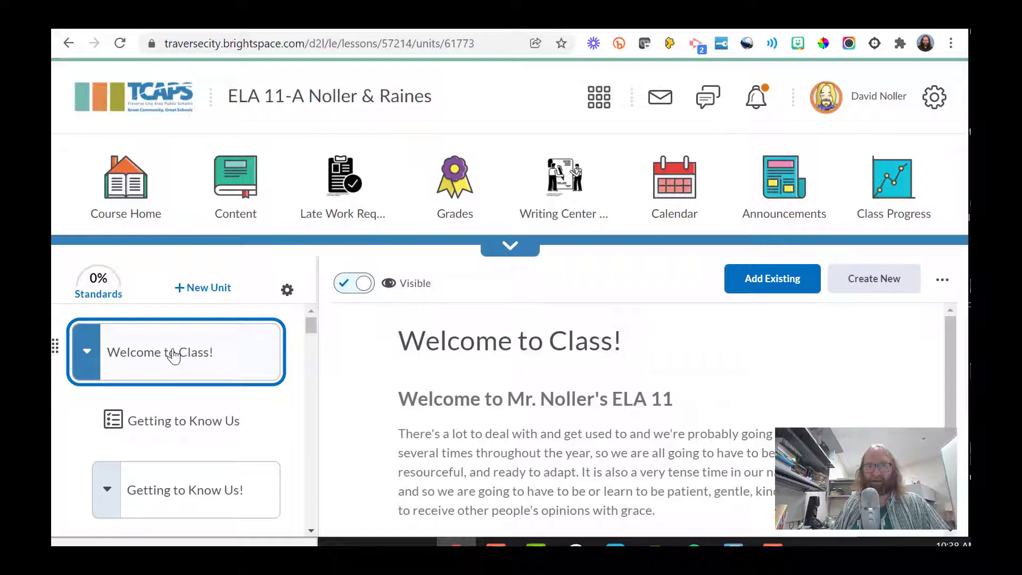
{"action": "scroll", "coordinate": [174, 356], "scroll_direction": "down", "scroll_amount": 2}
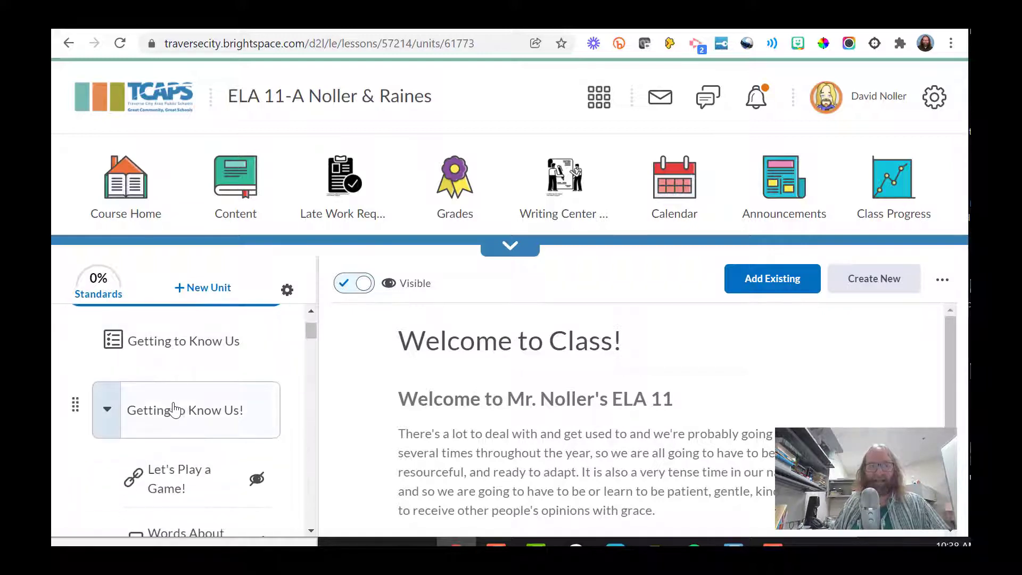
{"action": "left_click", "coordinate": [187, 412]}
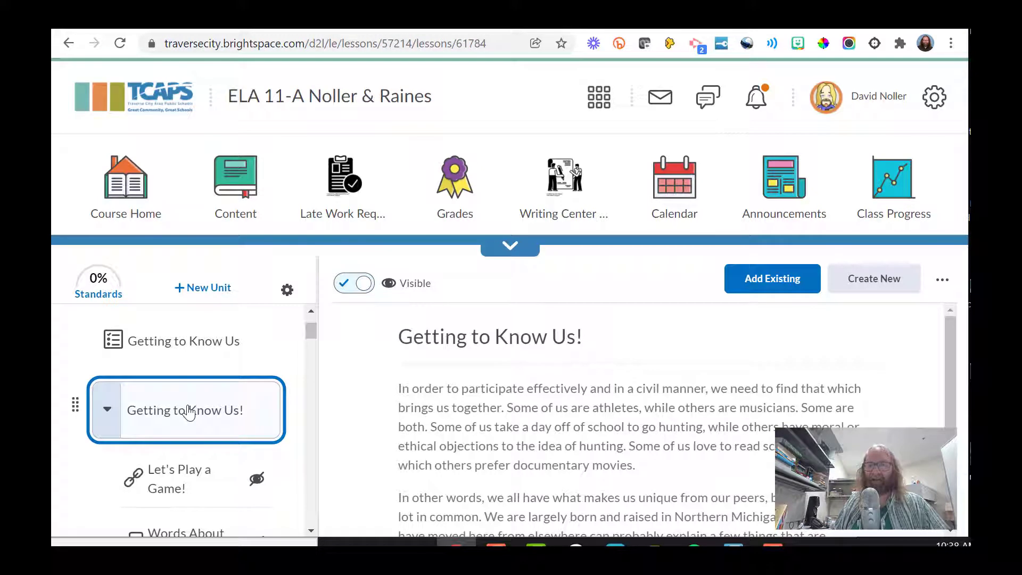
{"action": "left_click", "coordinate": [873, 282]}
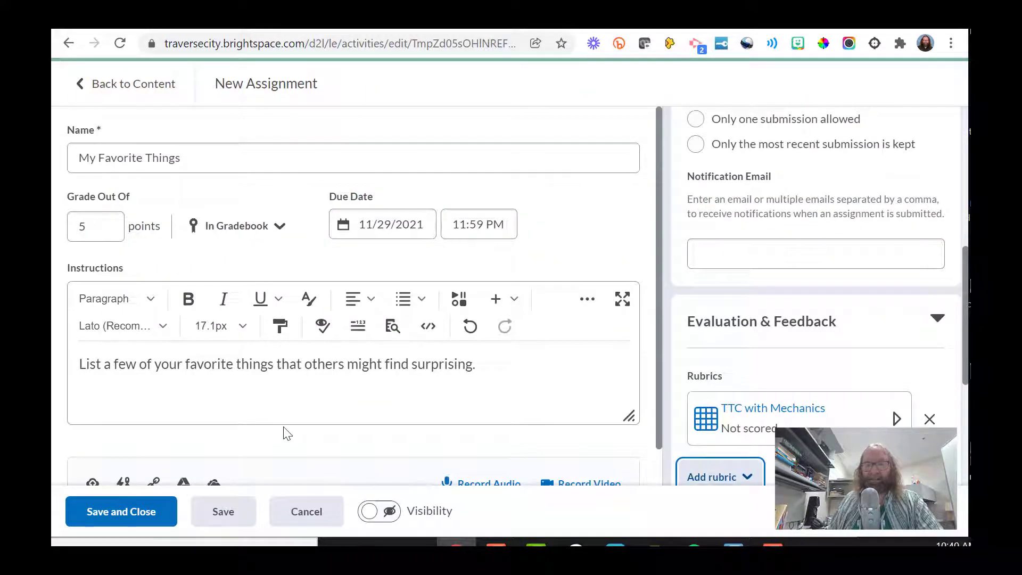
{"action": "left_click", "coordinate": [142, 514]}
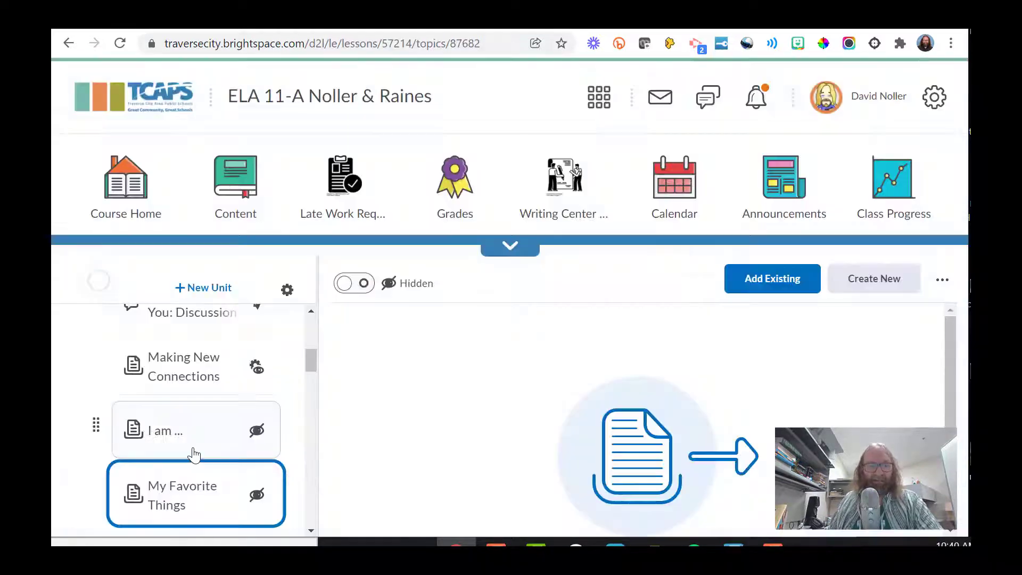
Move the My Favorite Things assignment above the I am ... assignment in the lesson's content order.
{"action": "scroll", "coordinate": [194, 451], "scroll_direction": "up", "scroll_amount": 3}
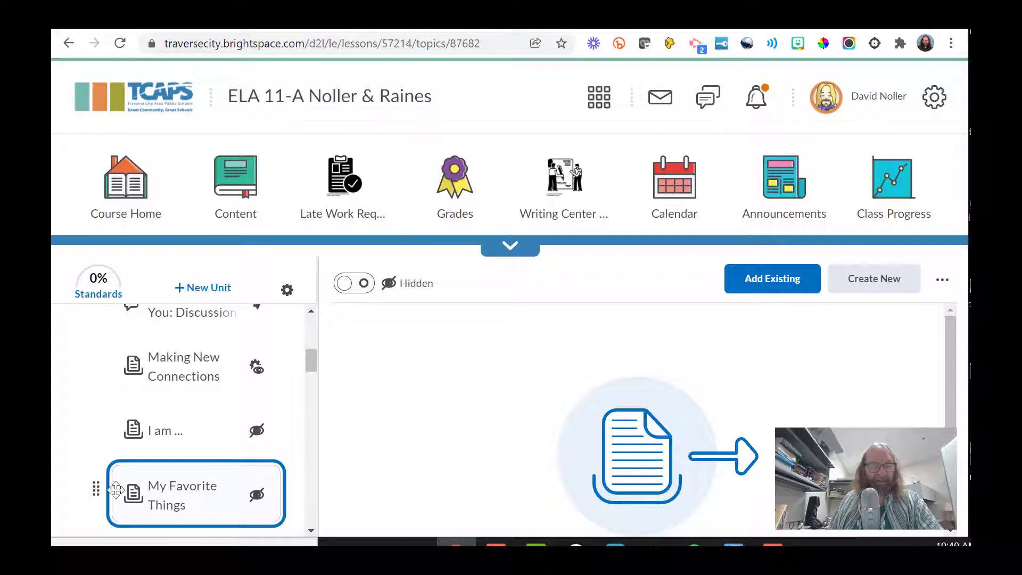
{"action": "left_click_drag", "start_coordinate": [96, 488], "coordinate": [159, 390]}
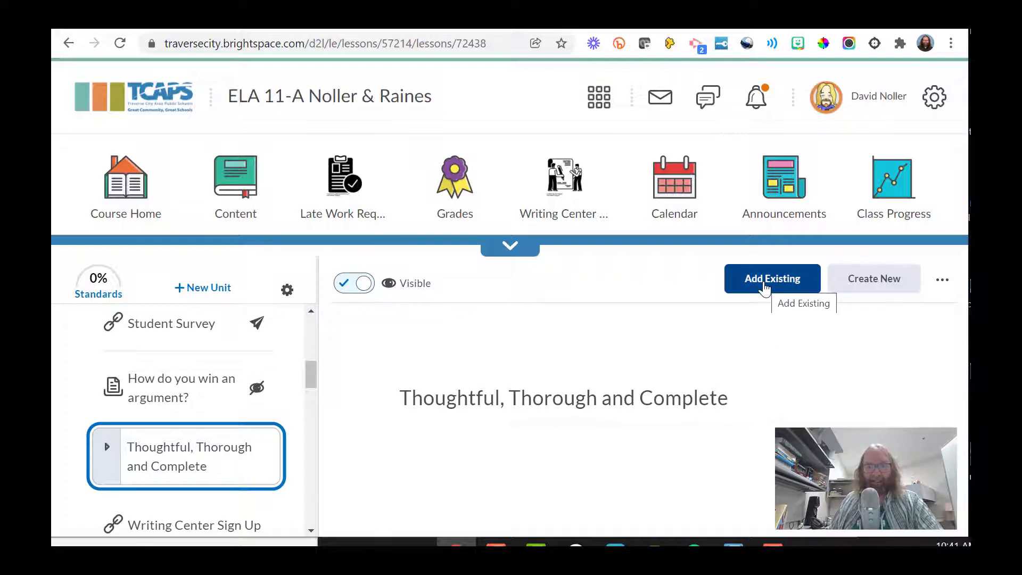
Look through the existing assignments that can be added to the Thoughtful, Thorough and Complete lesson, and close the list without inserting one.
{"action": "left_click", "coordinate": [765, 287]}
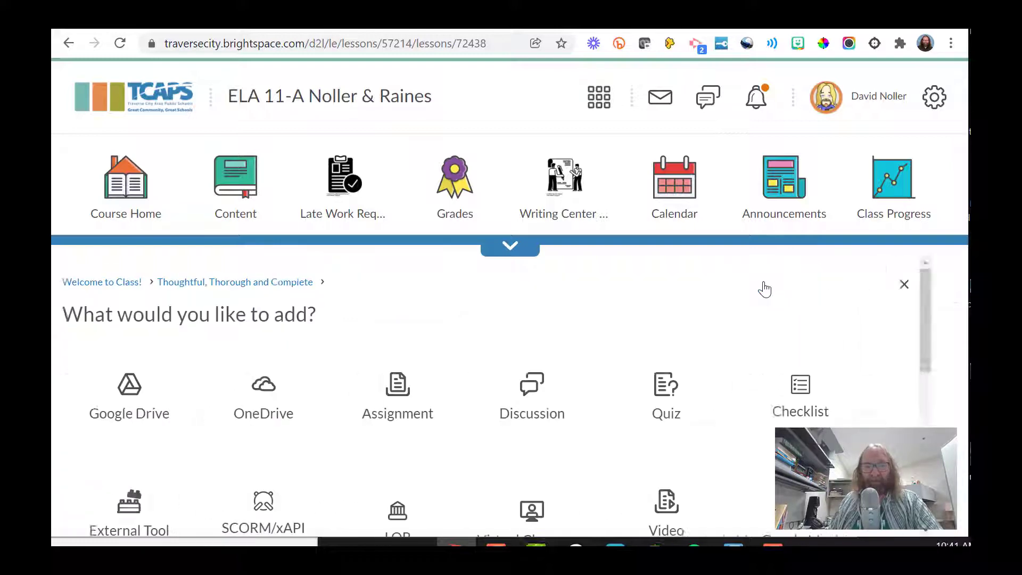
{"action": "scroll", "coordinate": [497, 420], "scroll_direction": "down", "scroll_amount": 2}
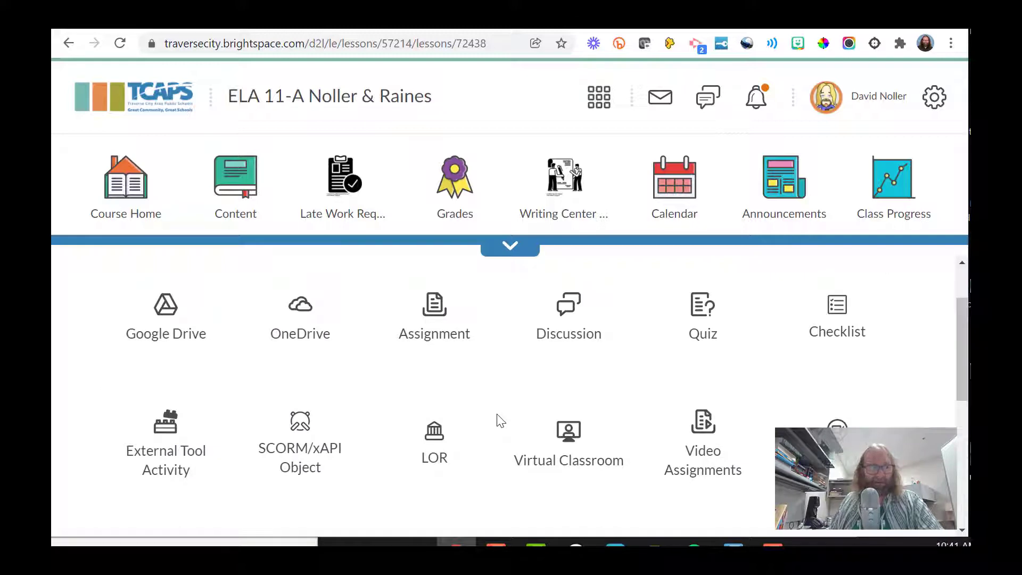
{"action": "left_click", "coordinate": [436, 320]}
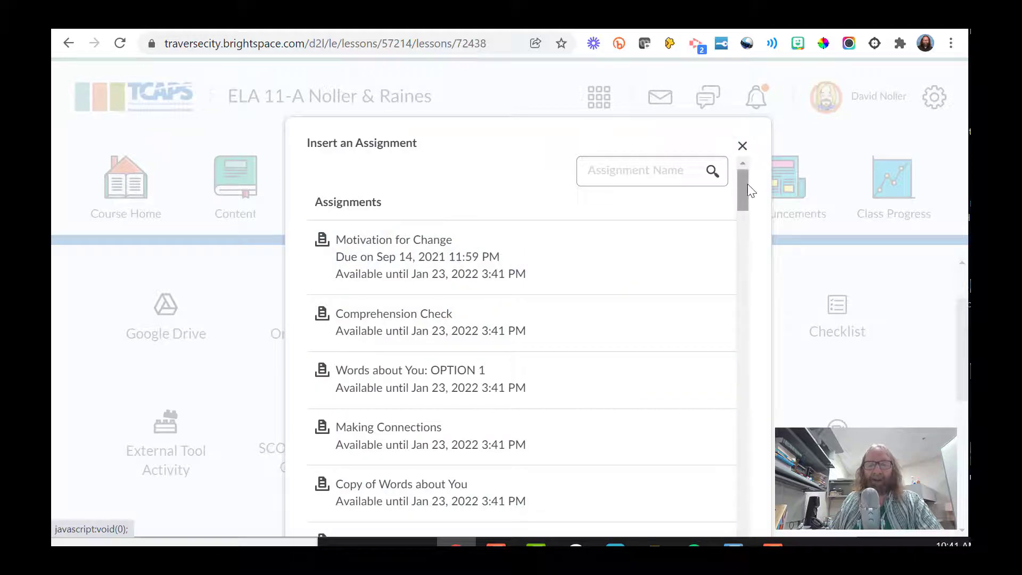
{"action": "left_click_drag", "start_coordinate": [743, 187], "coordinate": [738, 394]}
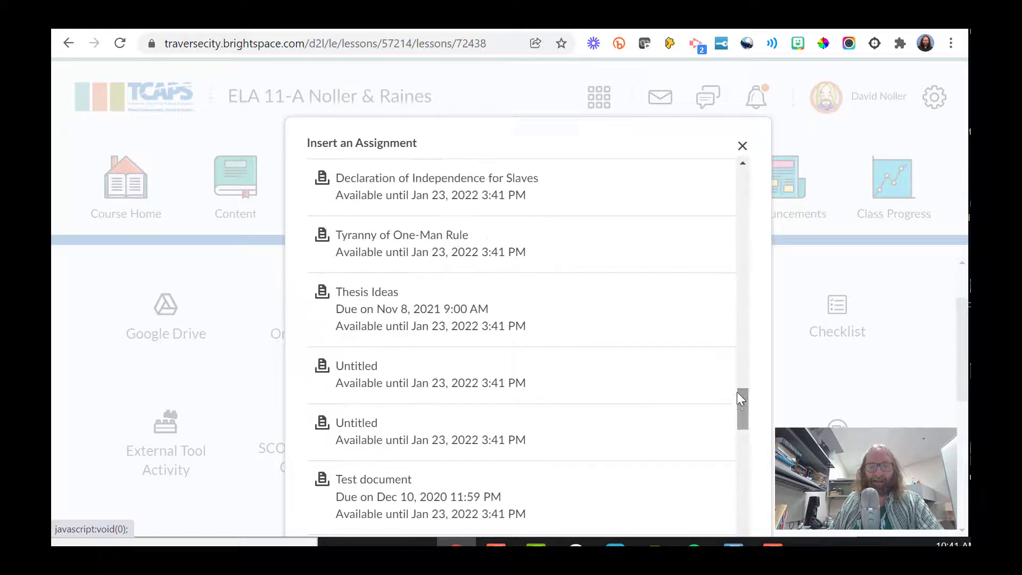
{"action": "left_click", "coordinate": [742, 146]}
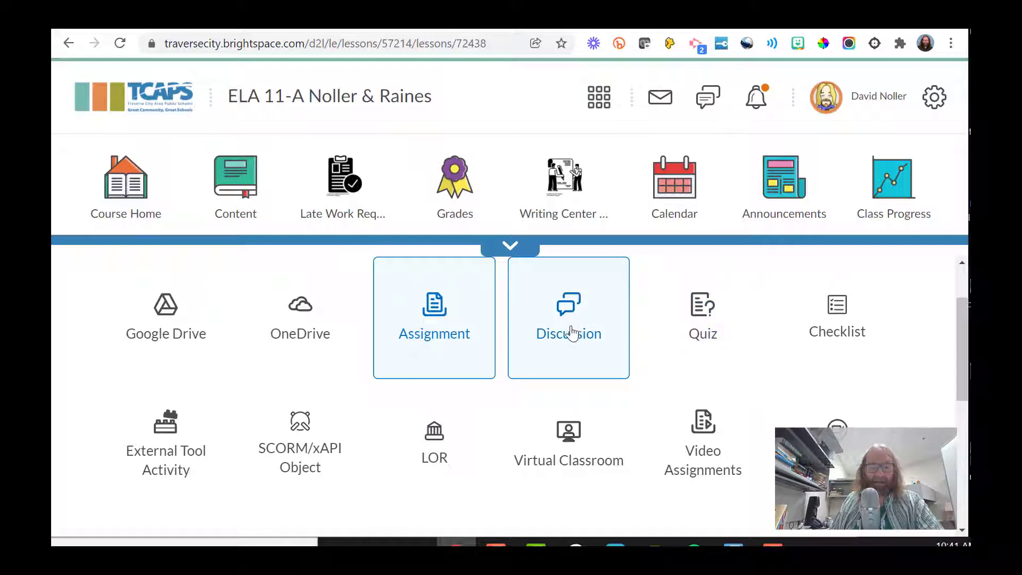
{"action": "left_click", "coordinate": [377, 508]}
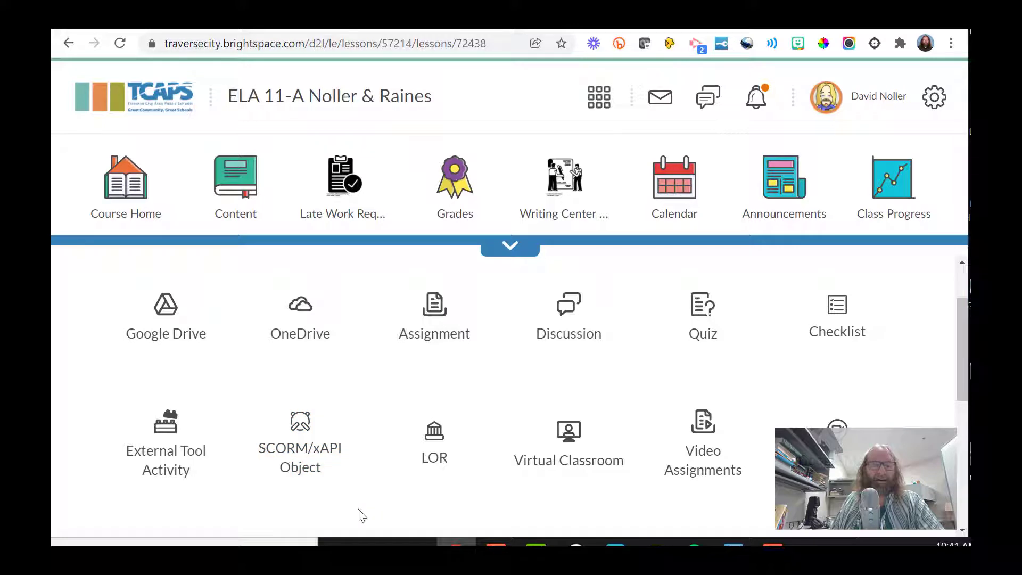
Add the Syllabus Highlights file from Google Drive to the Thoughtful, Thorough and Complete lesson and remove it again.
{"action": "left_click", "coordinate": [166, 315]}
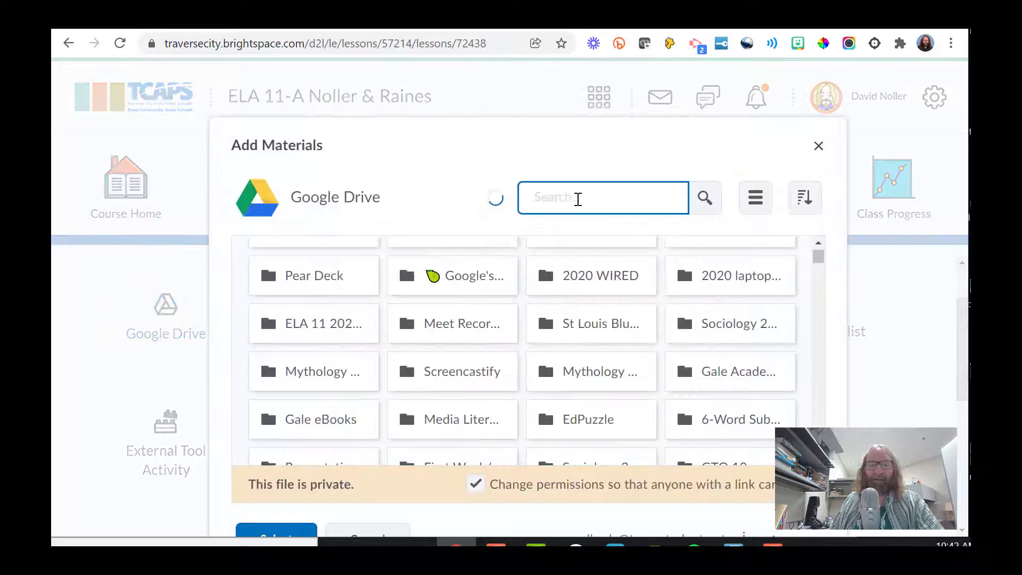
{"action": "type", "text": "syllabus"}
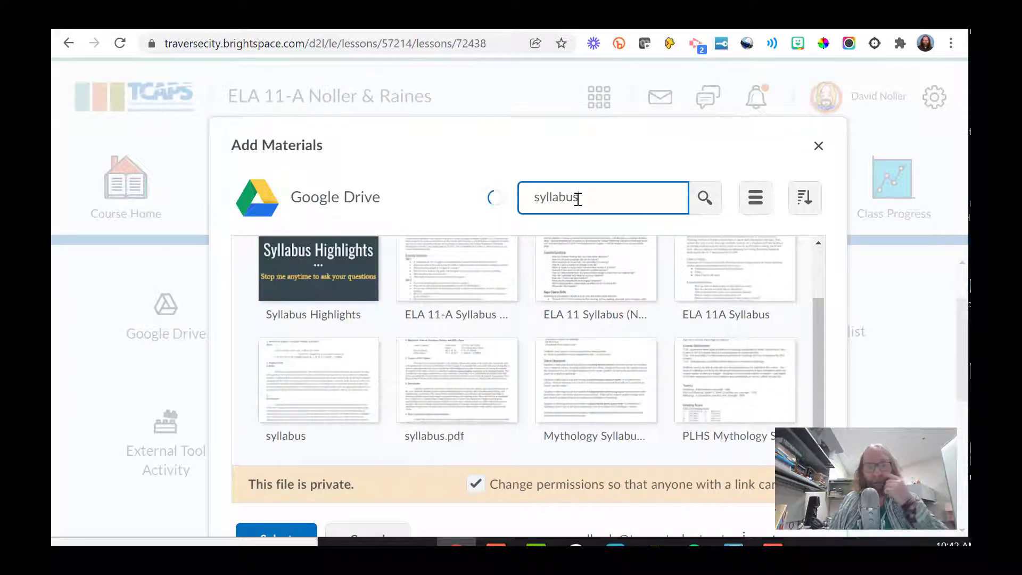
{"action": "left_click", "coordinate": [316, 353]}
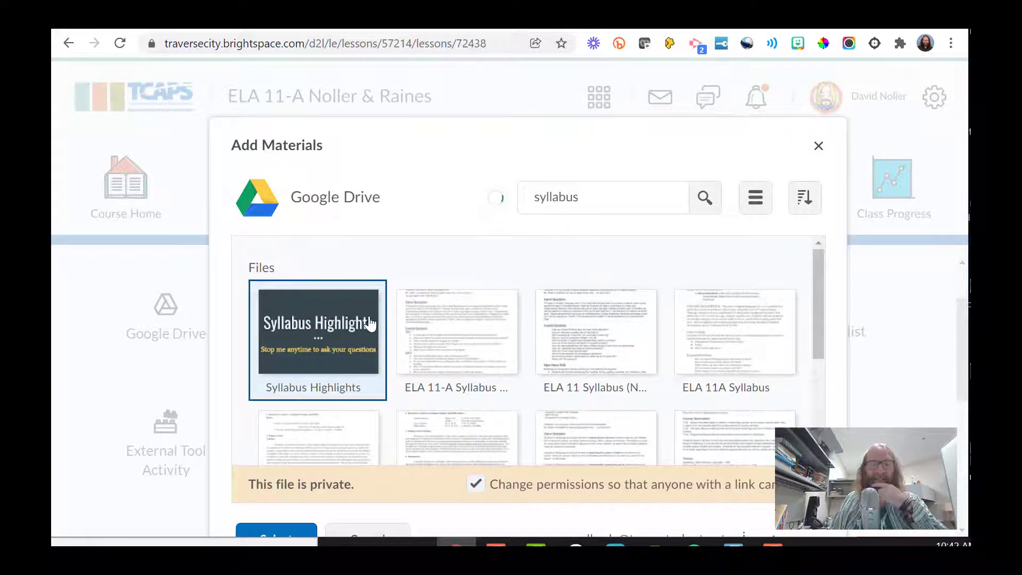
{"action": "scroll", "coordinate": [351, 340], "scroll_direction": "down", "scroll_amount": 3}
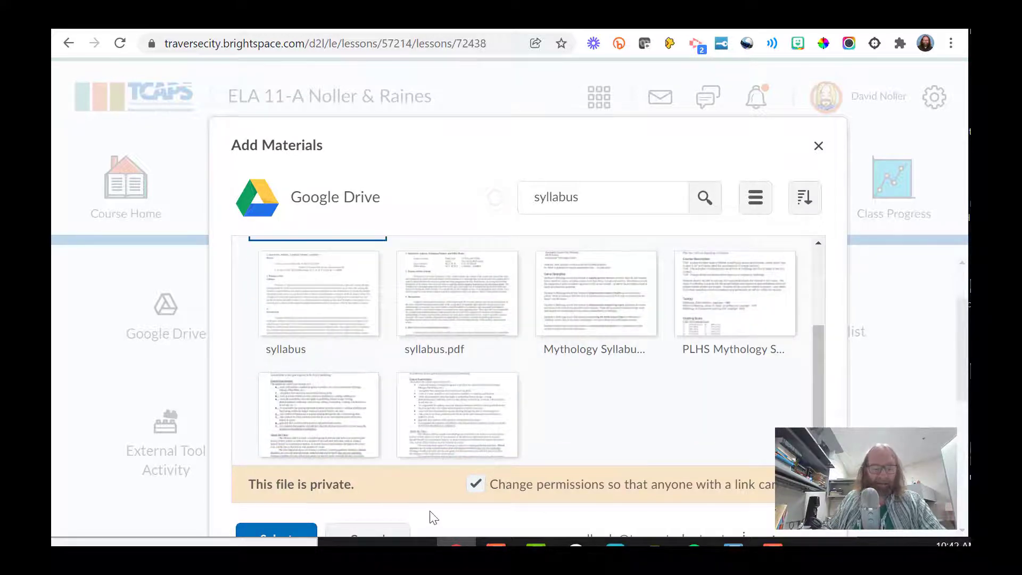
{"action": "key", "text": "ctrl+minus"}
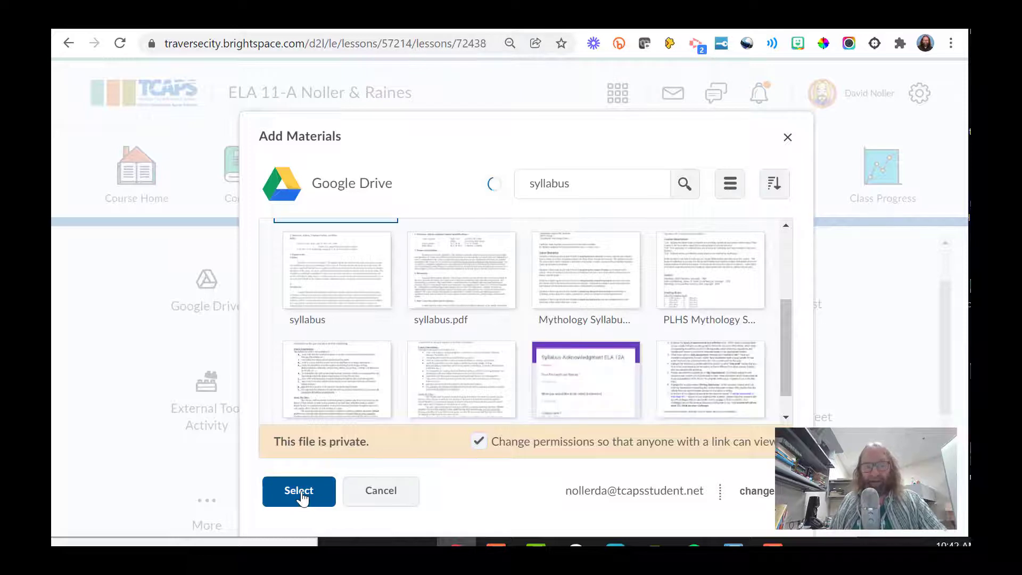
{"action": "left_click", "coordinate": [300, 495]}
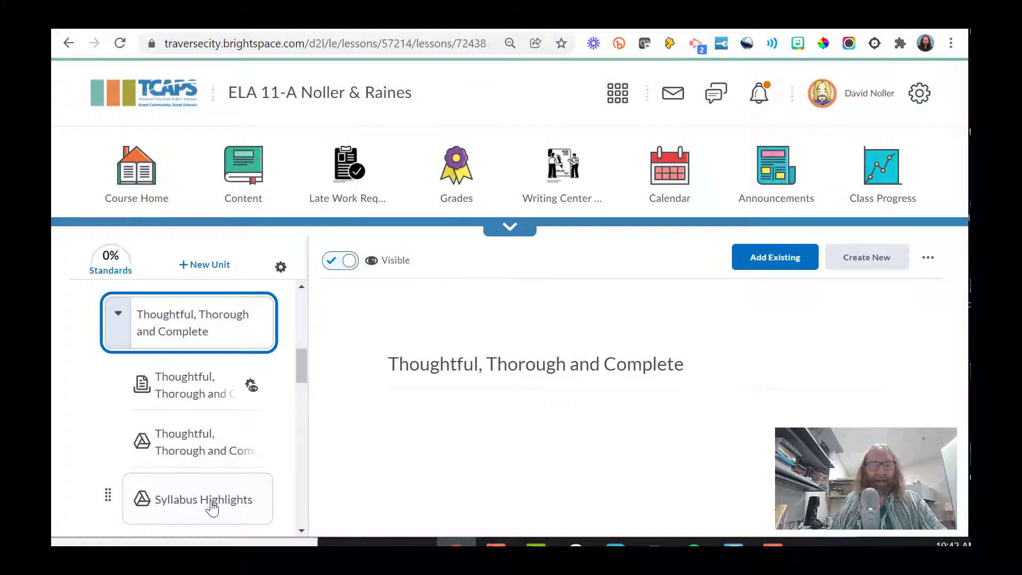
{"action": "left_click", "coordinate": [213, 508]}
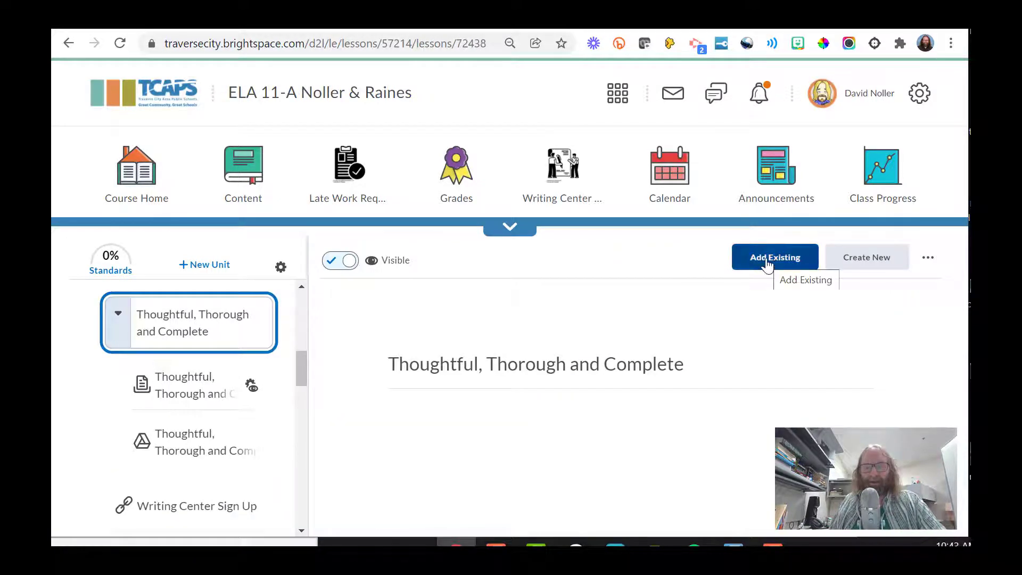
Start a new Google Assignments item in the Thoughtful, Thorough and Complete lesson with the offered Google account.
{"action": "left_click", "coordinate": [766, 263]}
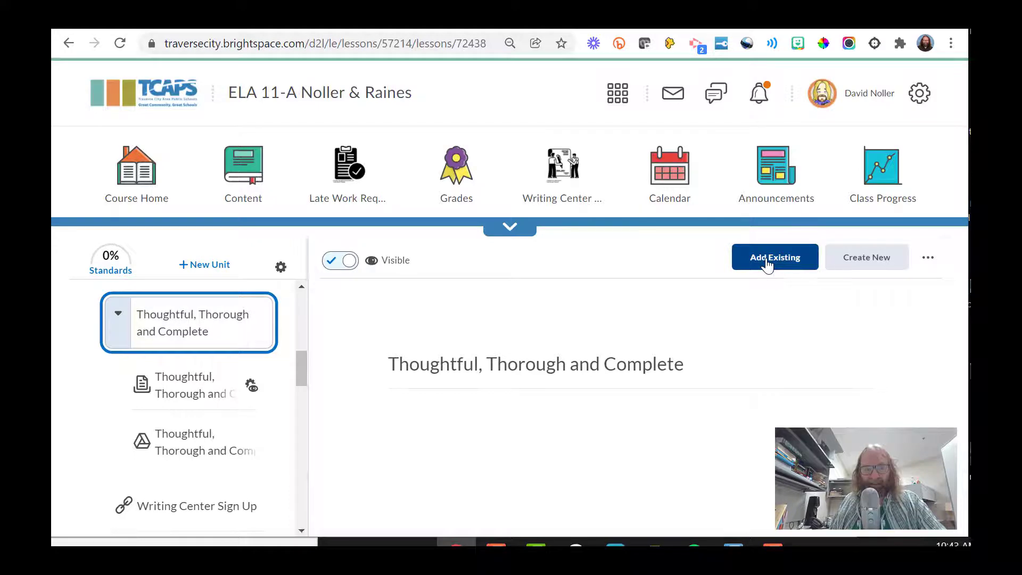
{"action": "scroll", "coordinate": [315, 335], "scroll_direction": "down", "scroll_amount": 5}
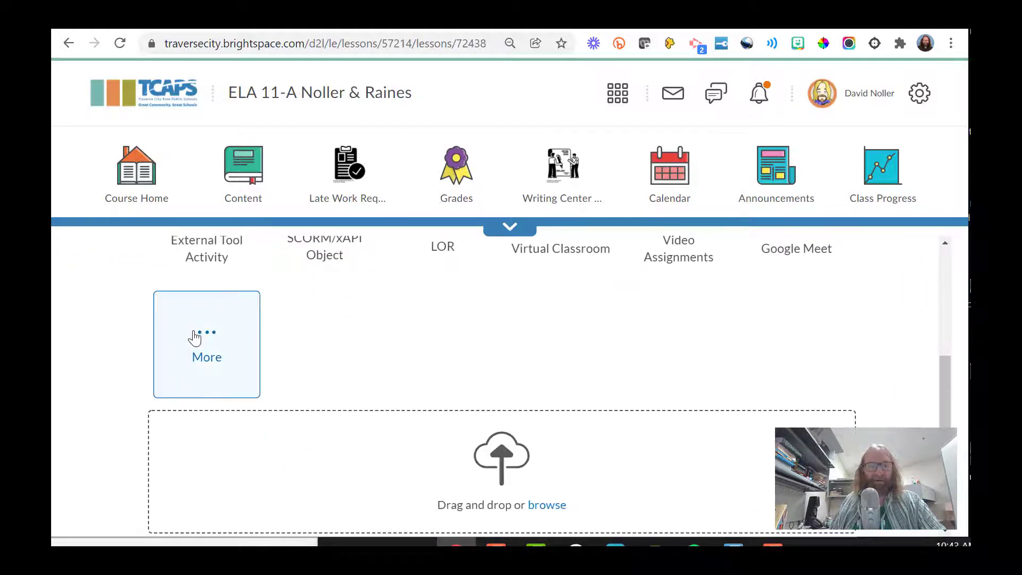
{"action": "left_click", "coordinate": [207, 343]}
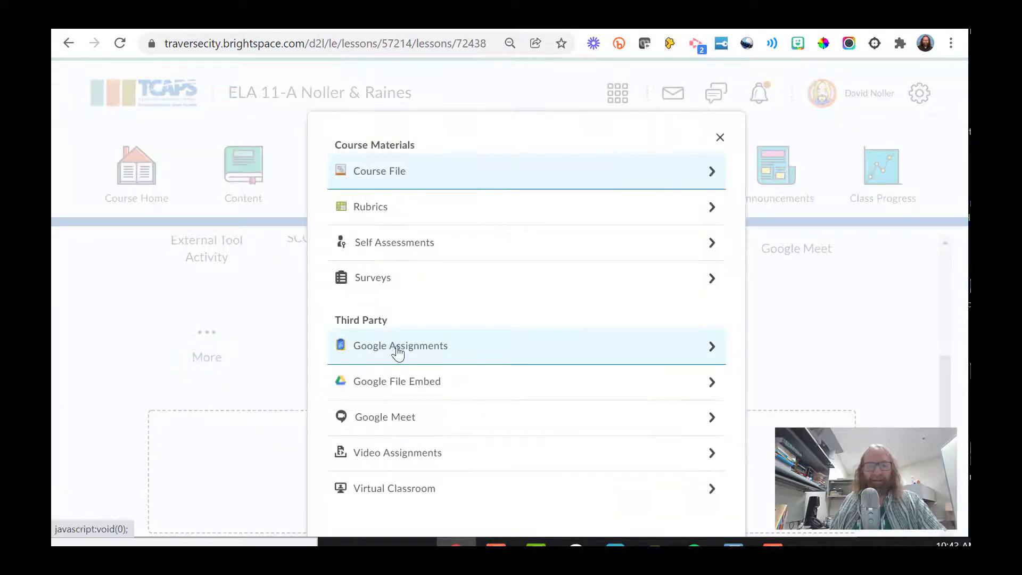
{"action": "left_click", "coordinate": [418, 348]}
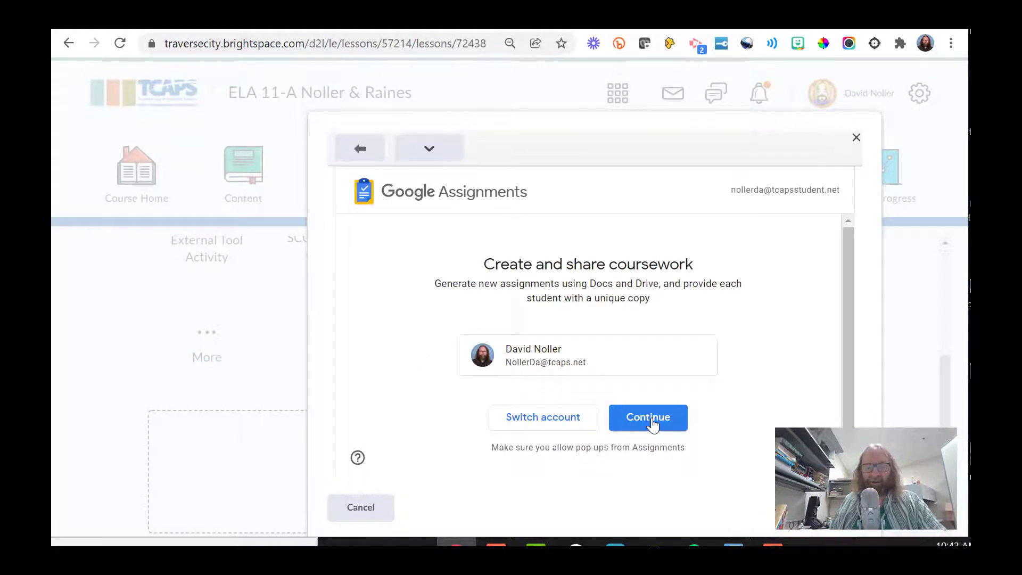
{"action": "left_click", "coordinate": [650, 420]}
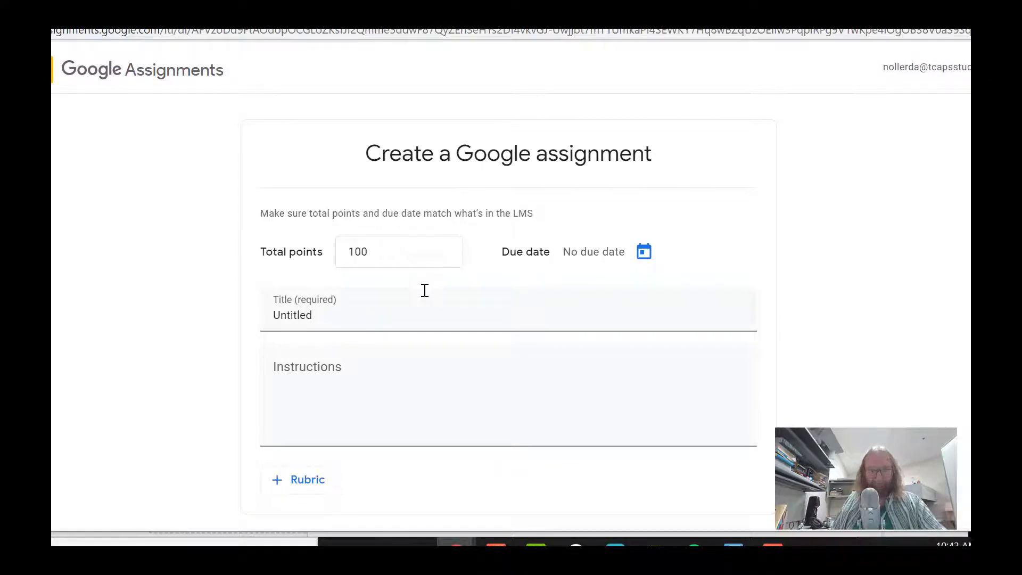
Attach the Individualism and Conformity: Your Experience document to the Google assignment so that each student gets a copy.
{"action": "left_click", "coordinate": [392, 316]}
{"action": "scroll", "coordinate": [346, 373], "scroll_direction": "down", "scroll_amount": 2}
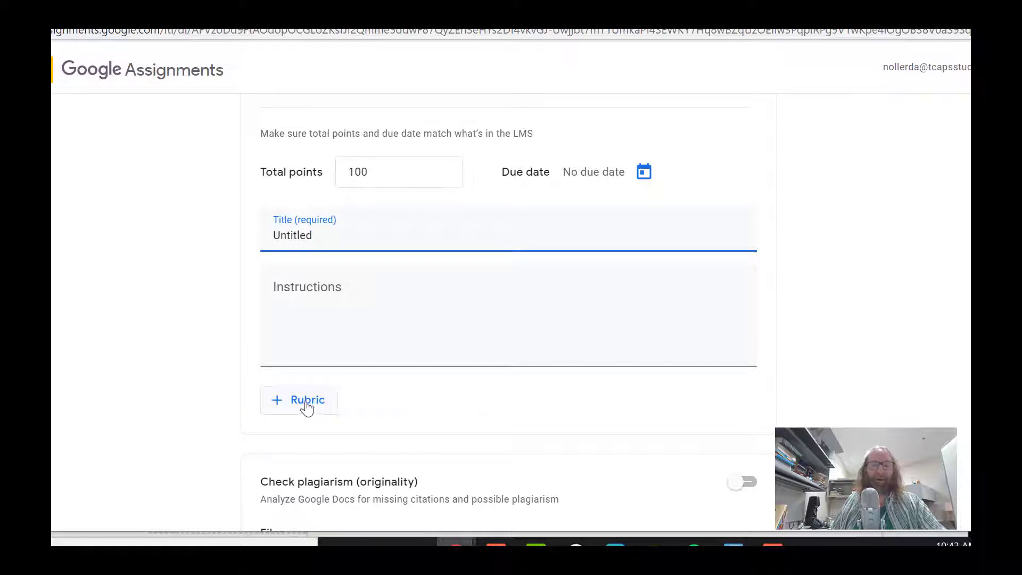
{"action": "scroll", "coordinate": [431, 403], "scroll_direction": "down", "scroll_amount": 3}
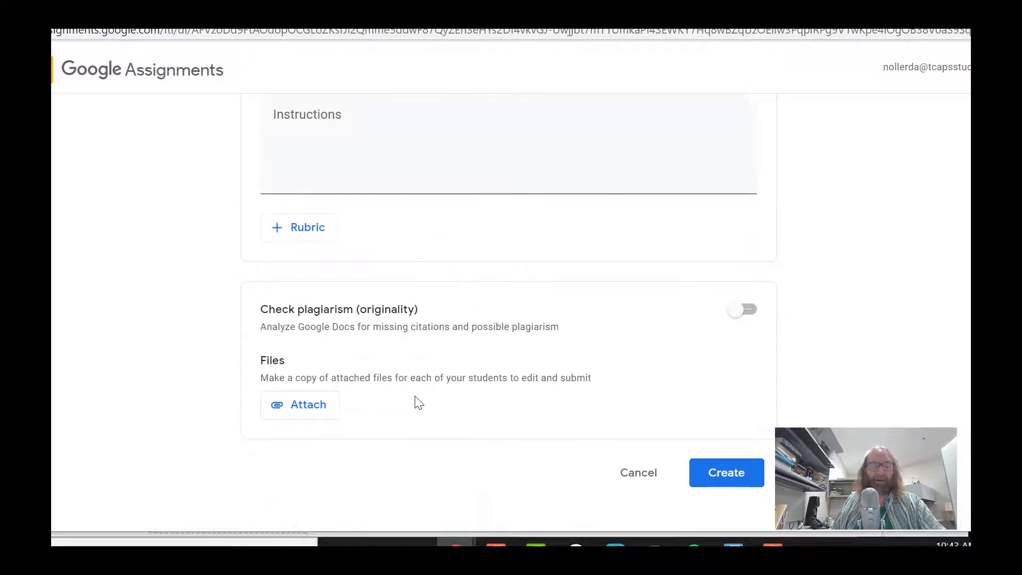
{"action": "left_click", "coordinate": [310, 406]}
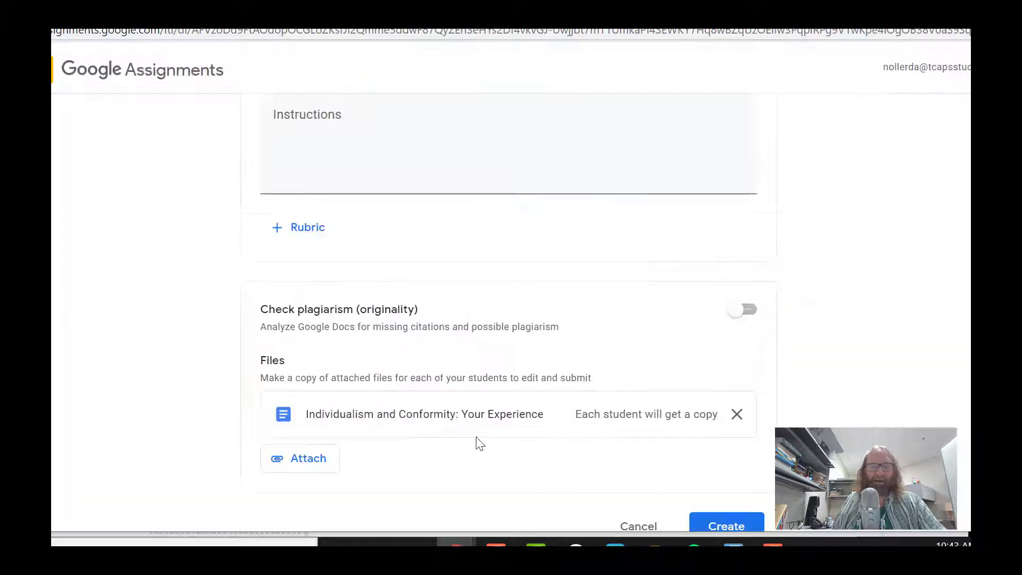
{"action": "left_click_drag", "start_coordinate": [575, 414], "coordinate": [707, 413]}
{"action": "left_click", "coordinate": [461, 478]}
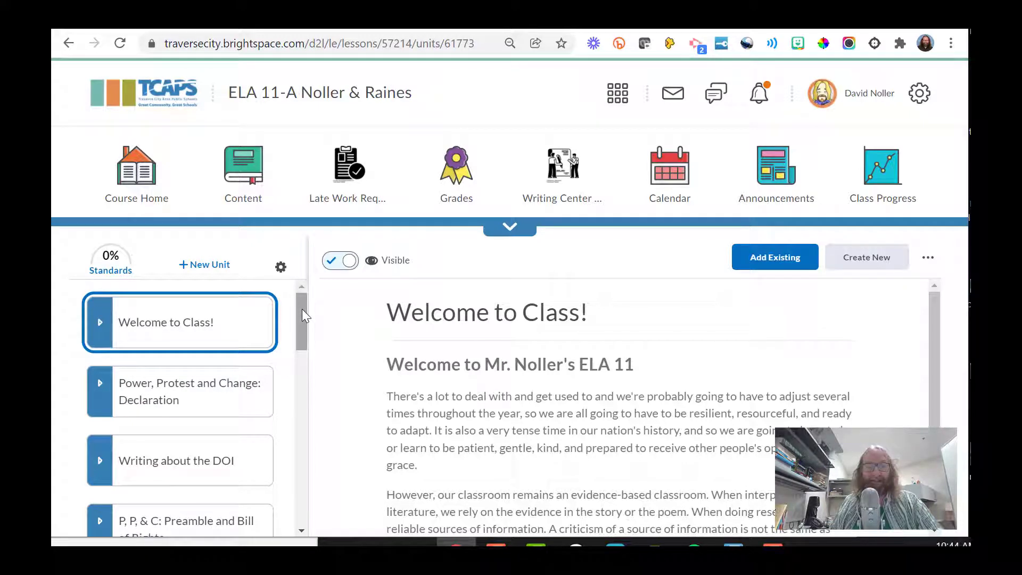
Examine the items in the Intro to the Preamble and Bill of Rights lesson and the content types that can be created there.
{"action": "scroll", "coordinate": [302, 309], "scroll_direction": "down", "scroll_amount": 3}
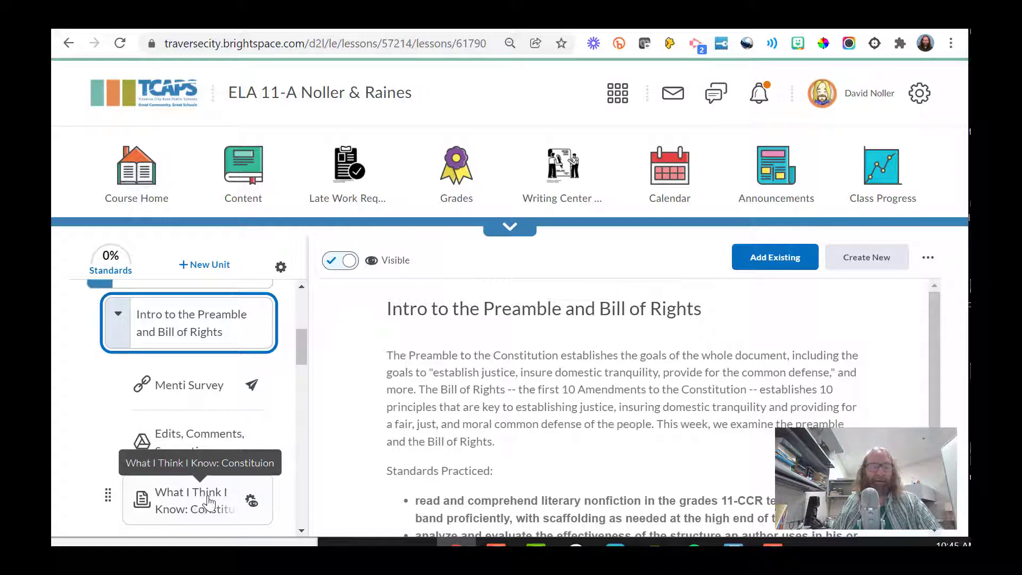
{"action": "scroll", "coordinate": [212, 500], "scroll_direction": "down", "scroll_amount": 5}
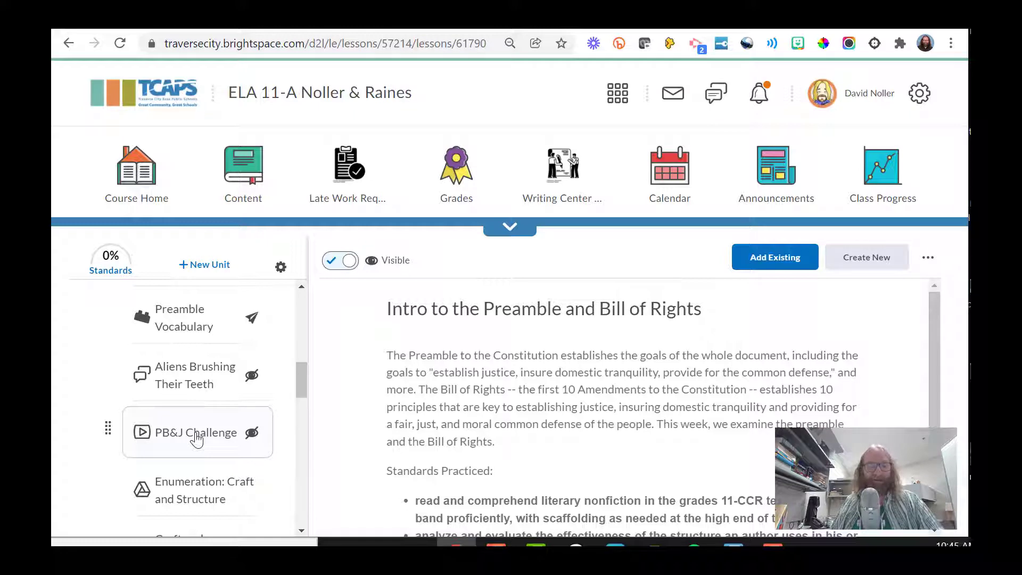
{"action": "scroll", "coordinate": [195, 436], "scroll_direction": "down", "scroll_amount": 3}
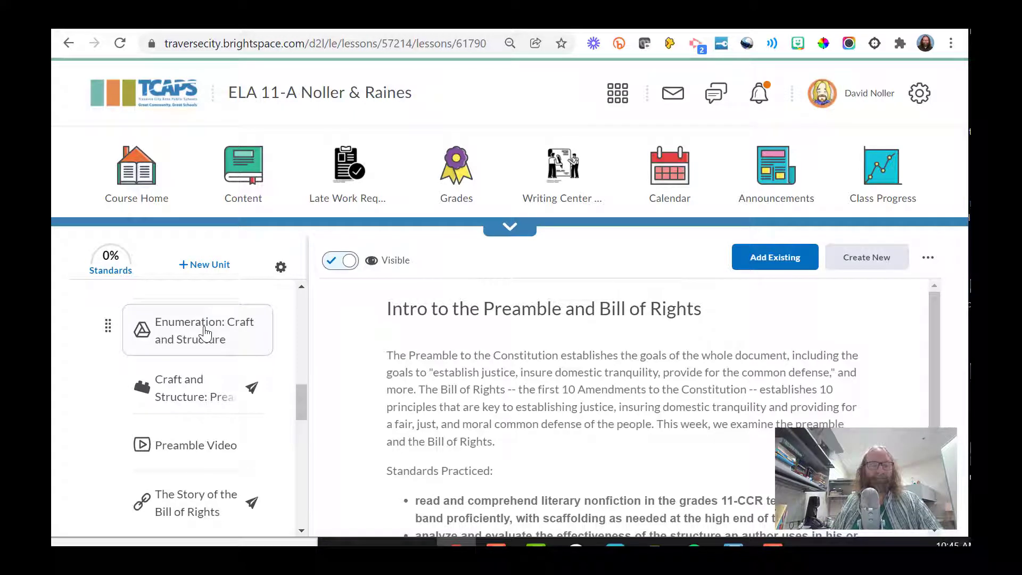
{"action": "scroll", "coordinate": [205, 333], "scroll_direction": "down", "scroll_amount": 3}
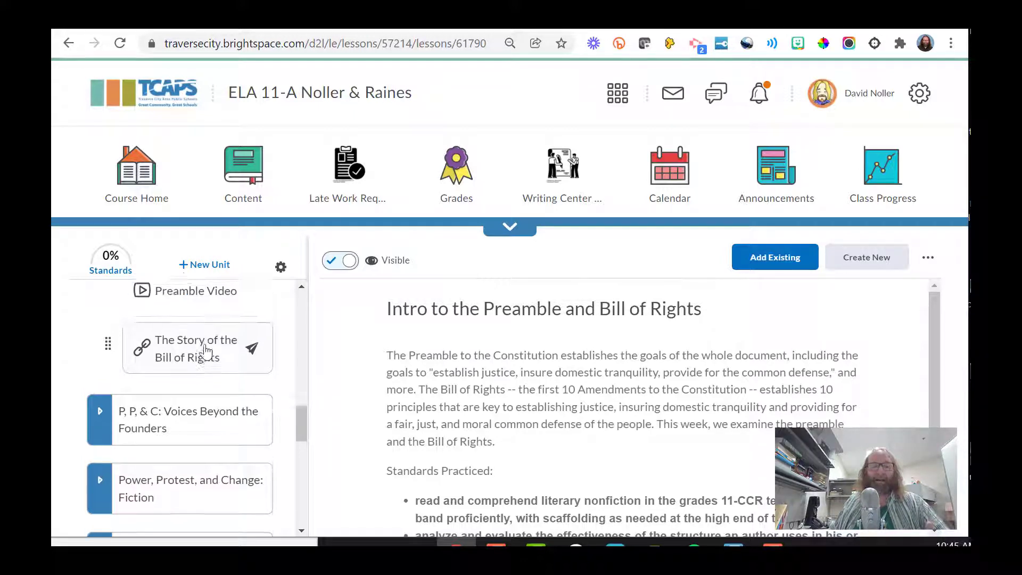
{"action": "scroll", "coordinate": [203, 351], "scroll_direction": "up", "scroll_amount": 3}
{"action": "scroll", "coordinate": [205, 351], "scroll_direction": "up", "scroll_amount": 2}
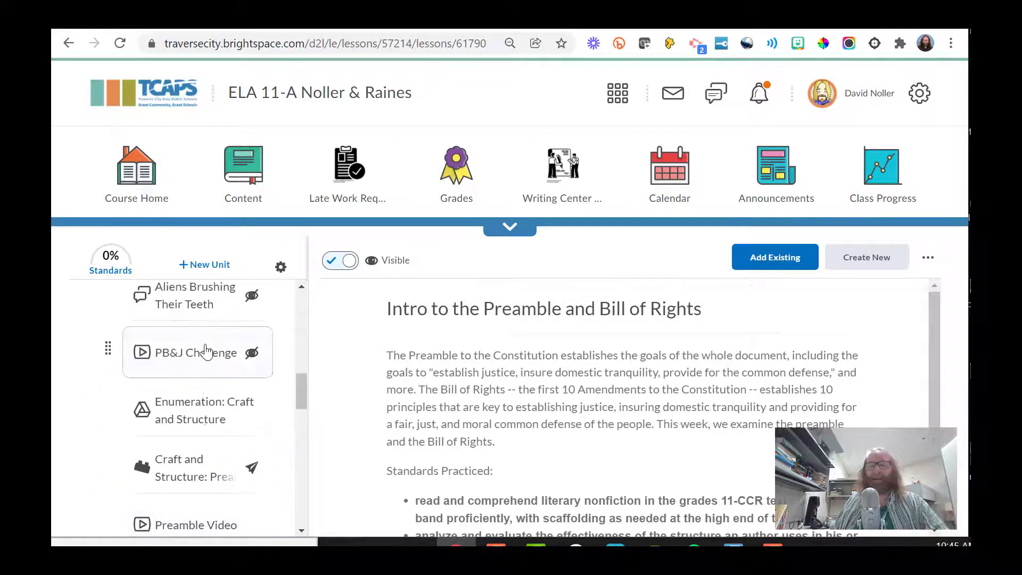
{"action": "scroll", "coordinate": [203, 351], "scroll_direction": "up", "scroll_amount": 7}
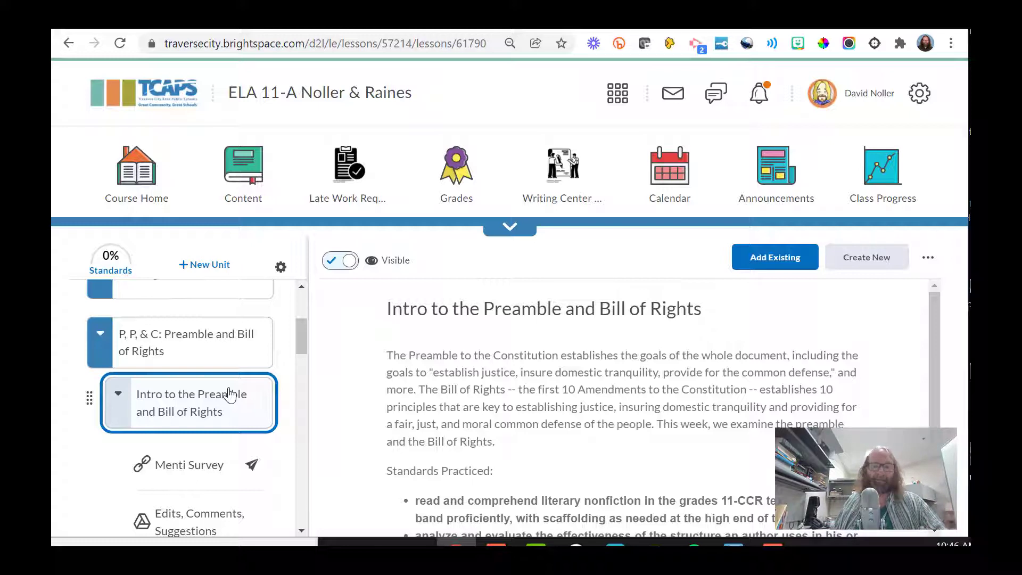
{"action": "scroll", "coordinate": [235, 392], "scroll_direction": "down", "scroll_amount": 5}
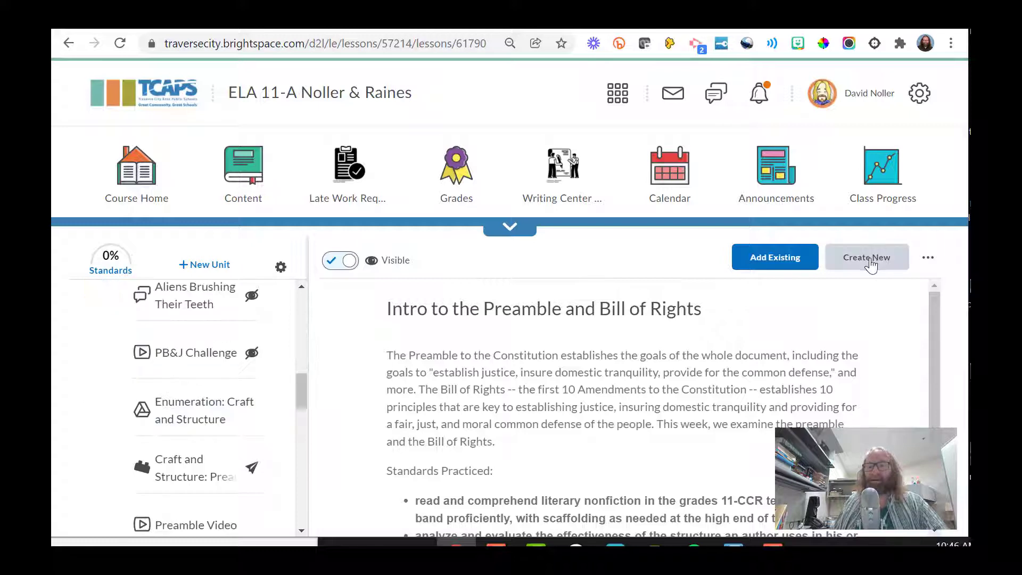
{"action": "left_click", "coordinate": [870, 264]}
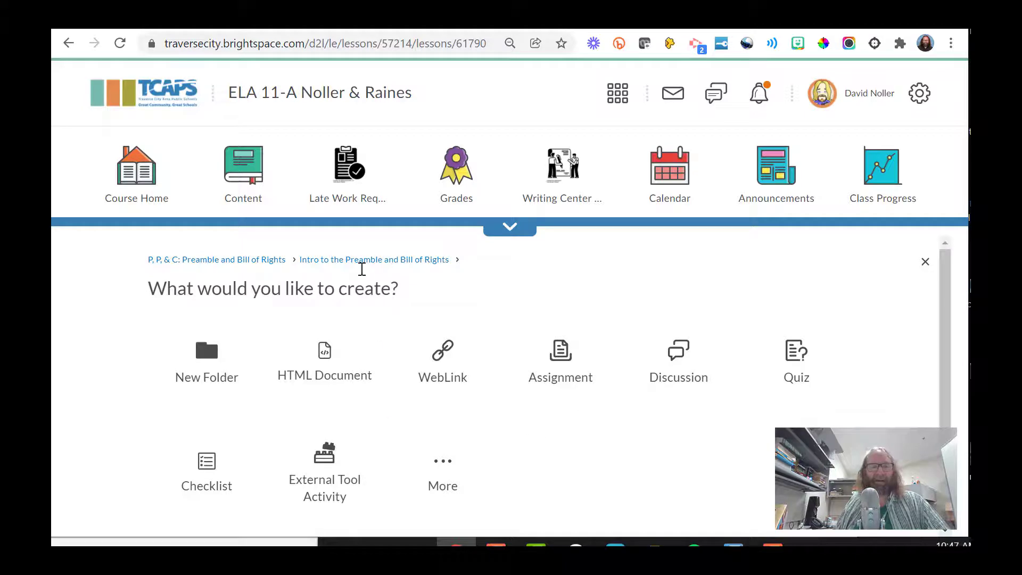
View the course content as a learner and launch the Power, Protest and Change: Declaration unit.
{"action": "left_click", "coordinate": [262, 181]}
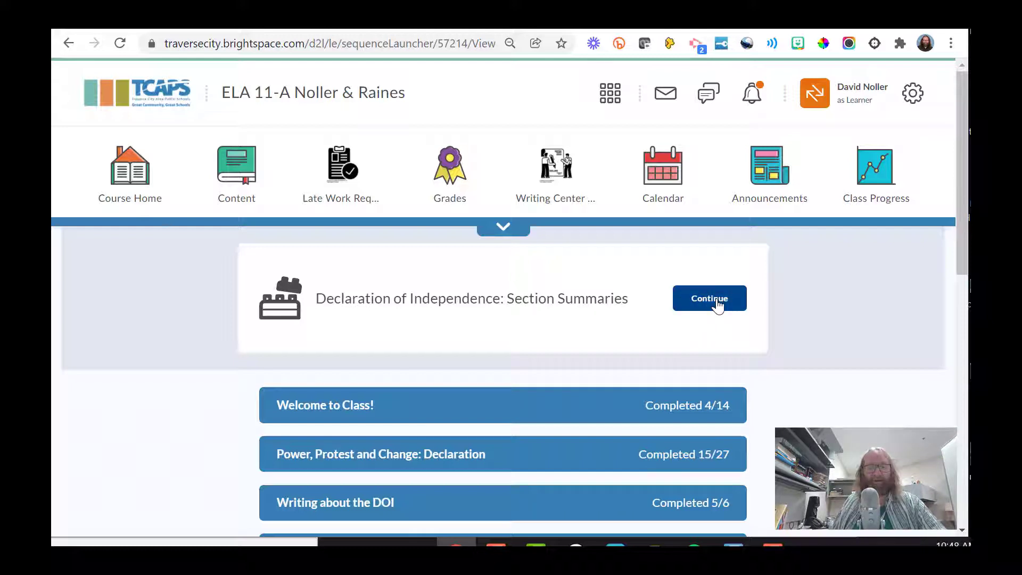
{"action": "scroll", "coordinate": [542, 299], "scroll_direction": "down", "scroll_amount": 2}
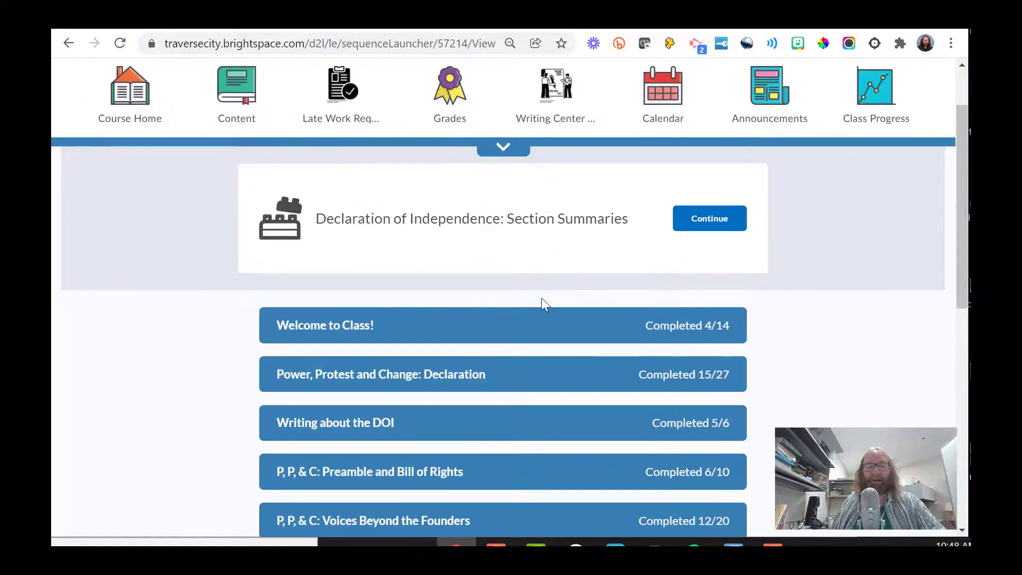
{"action": "scroll", "coordinate": [541, 298], "scroll_direction": "down", "scroll_amount": 2}
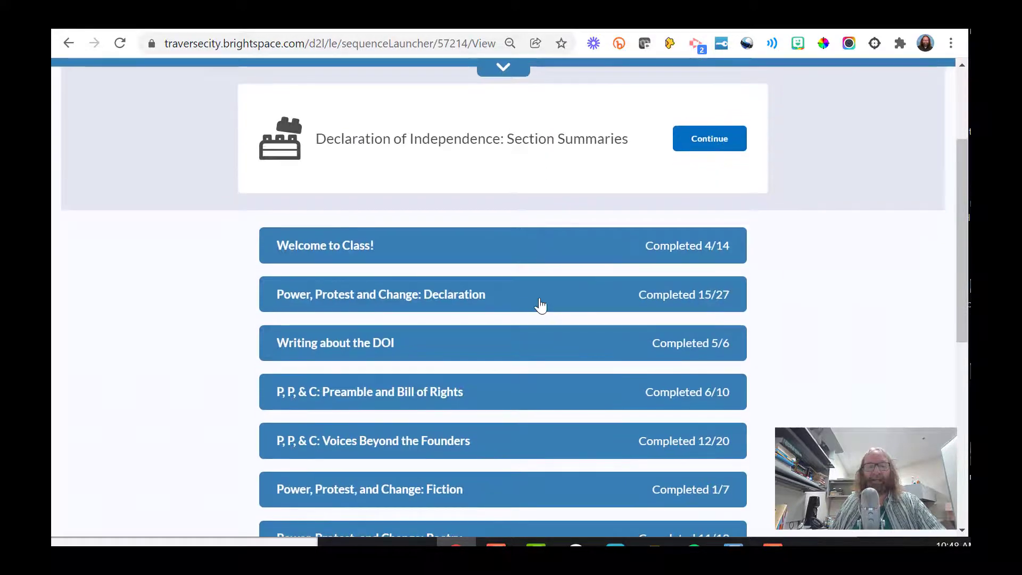
{"action": "left_click", "coordinate": [468, 297]}
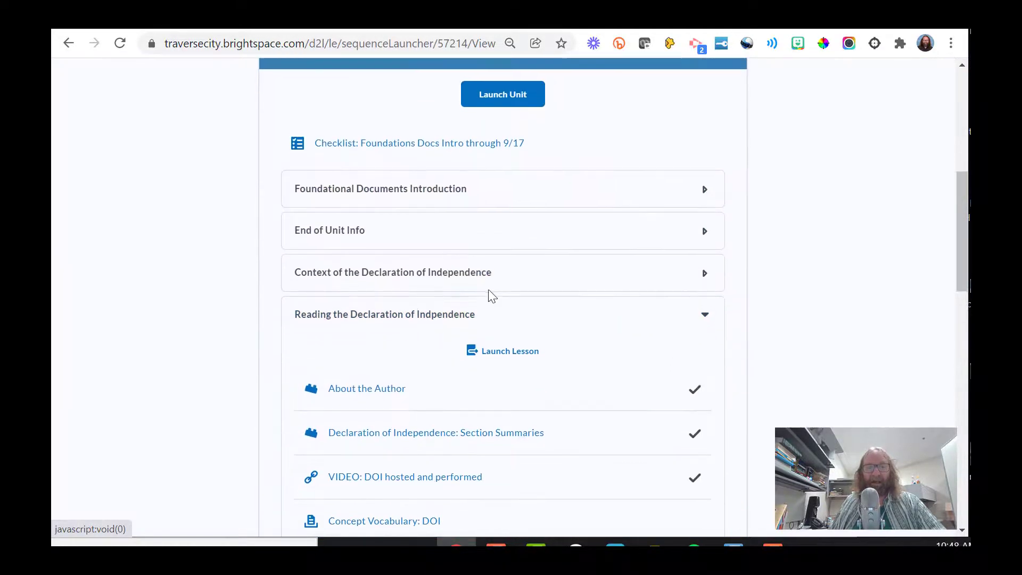
{"action": "scroll", "coordinate": [495, 282], "scroll_direction": "up", "scroll_amount": 3}
{"action": "left_click", "coordinate": [506, 252]}
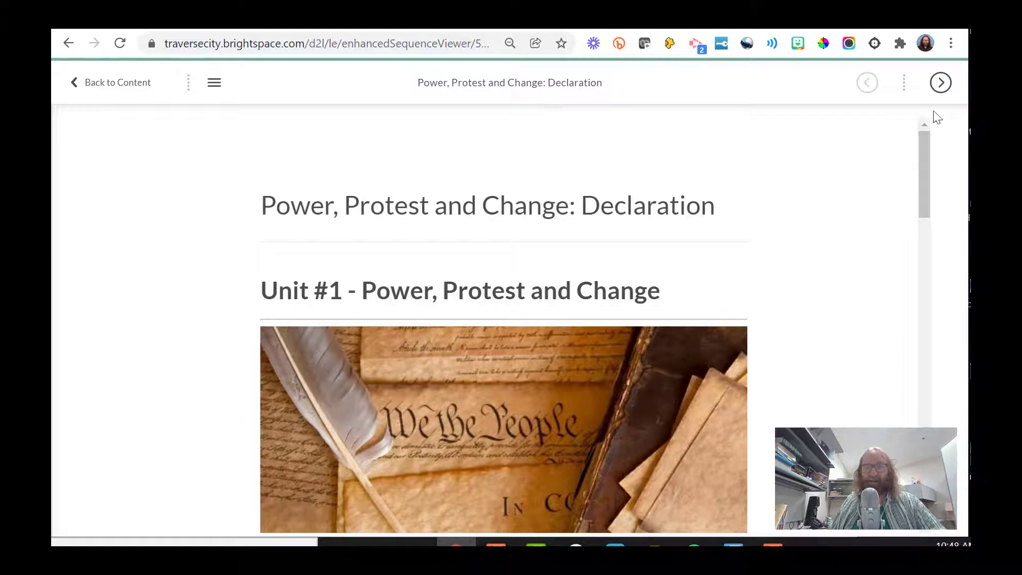
Page forward through the Power, Protest and Change: Declaration unit to The Meaning of Freedom Starter discussion.
{"action": "left_click", "coordinate": [940, 84]}
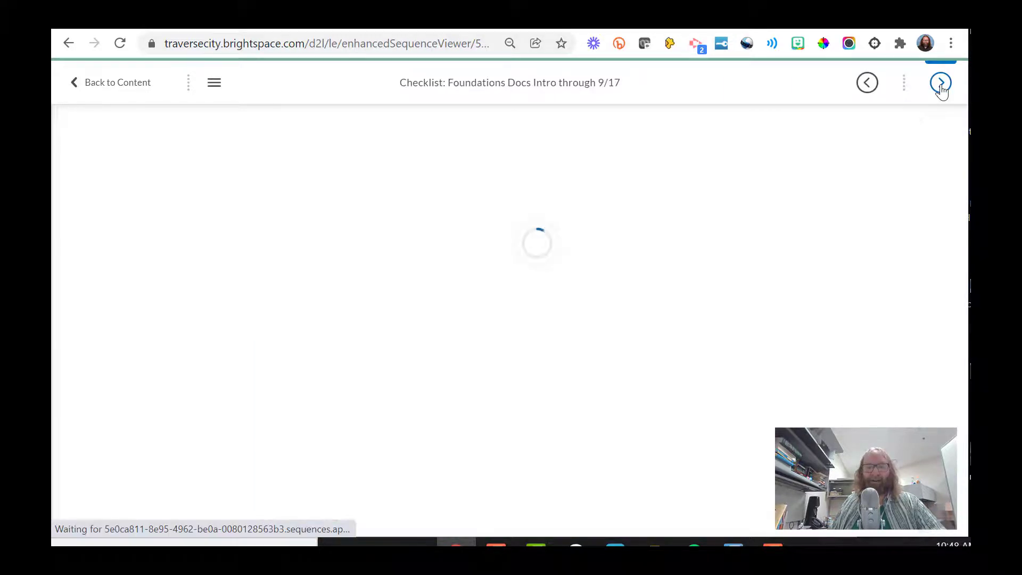
{"action": "left_click", "coordinate": [940, 83]}
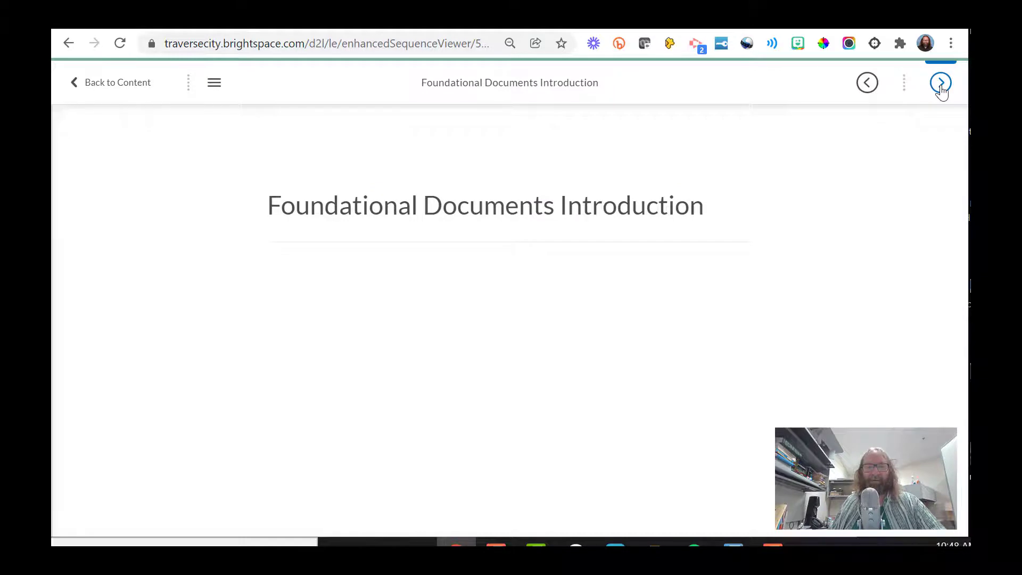
{"action": "left_click", "coordinate": [940, 83]}
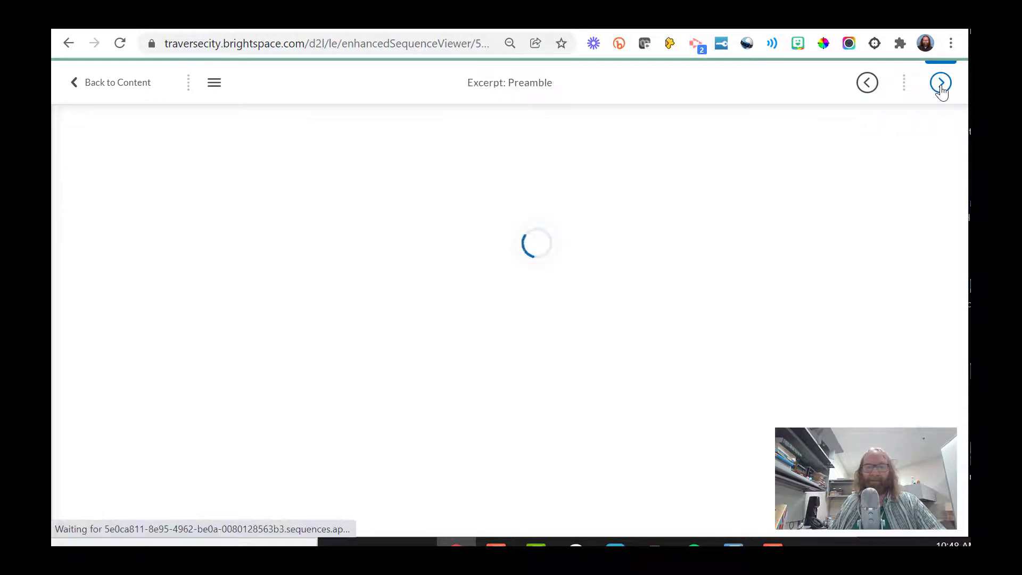
{"action": "left_click", "coordinate": [940, 84]}
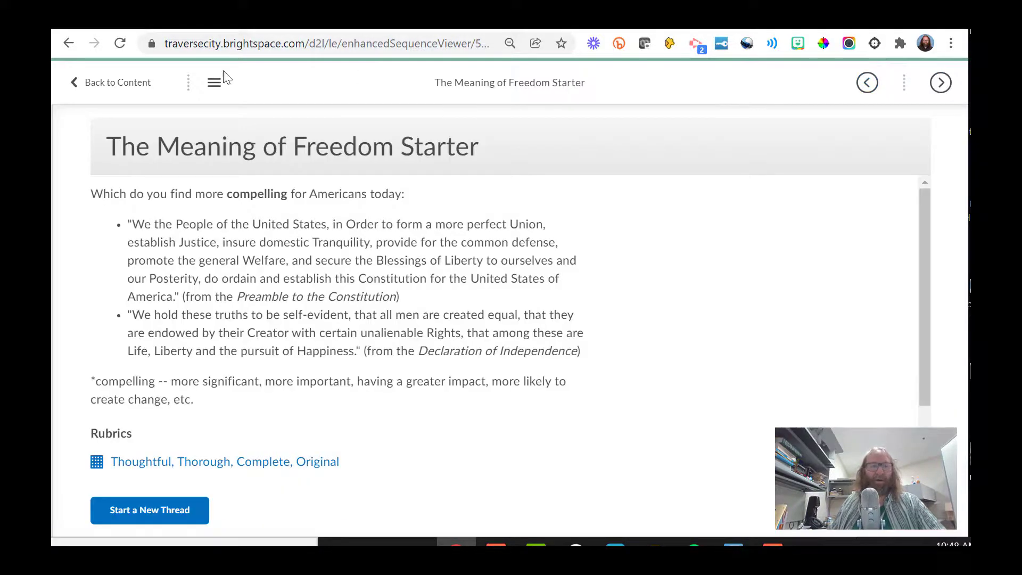
Show the unit's table of contents, review its lessons, and open Reading the Declaration of Indpendence to examine its items.
{"action": "left_click", "coordinate": [213, 85]}
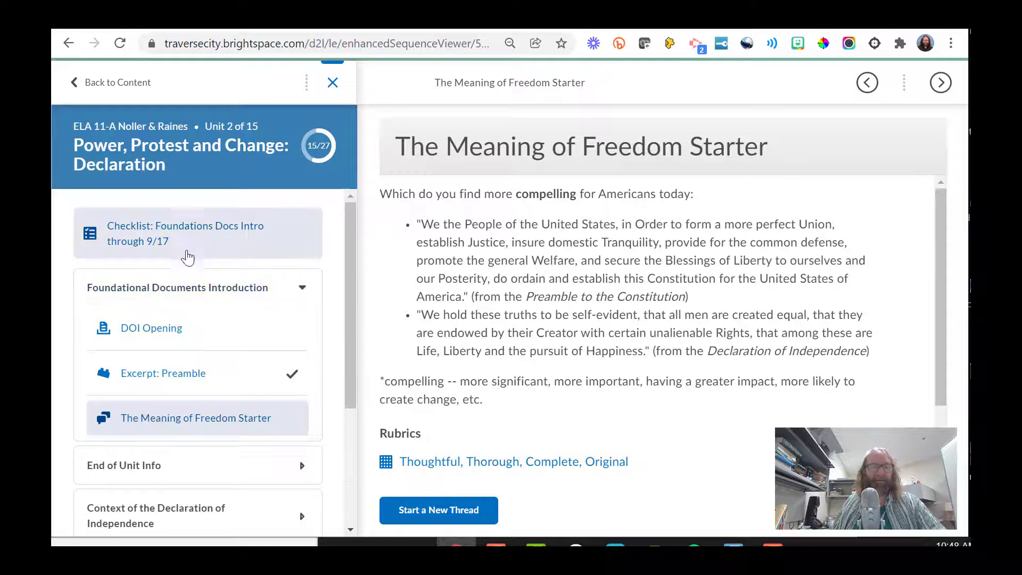
{"action": "scroll", "coordinate": [182, 278], "scroll_direction": "down", "scroll_amount": 2}
{"action": "scroll", "coordinate": [182, 278], "scroll_direction": "down", "scroll_amount": 3}
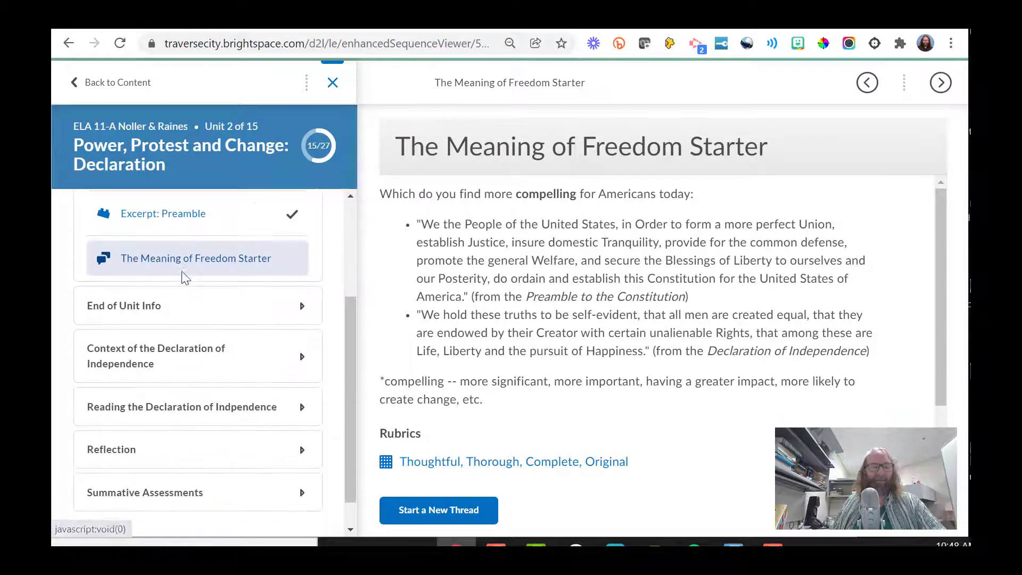
{"action": "scroll", "coordinate": [181, 277], "scroll_direction": "up", "scroll_amount": 4}
{"action": "scroll", "coordinate": [182, 278], "scroll_direction": "up", "scroll_amount": 1}
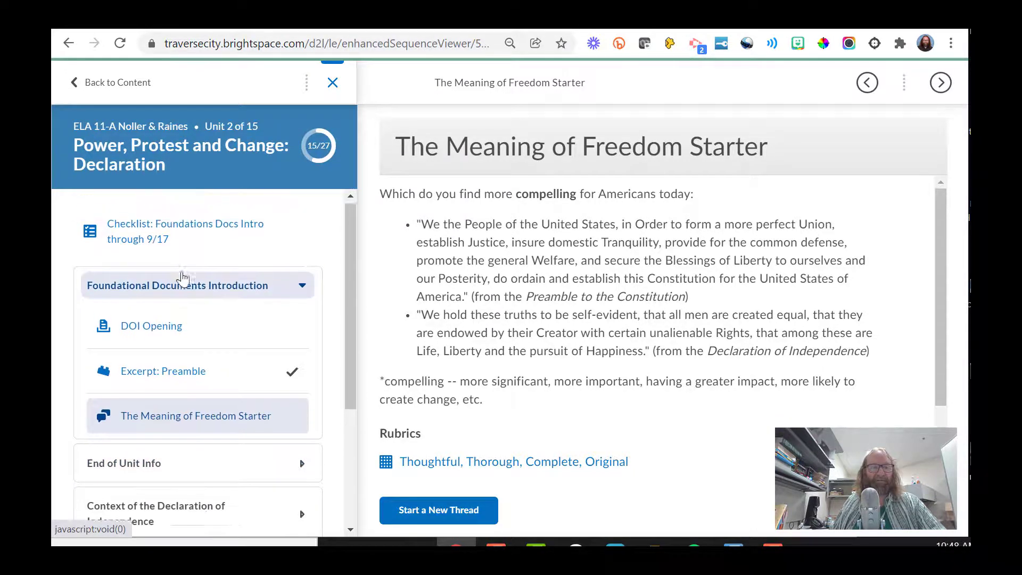
{"action": "scroll", "coordinate": [182, 278], "scroll_direction": "down", "scroll_amount": 3}
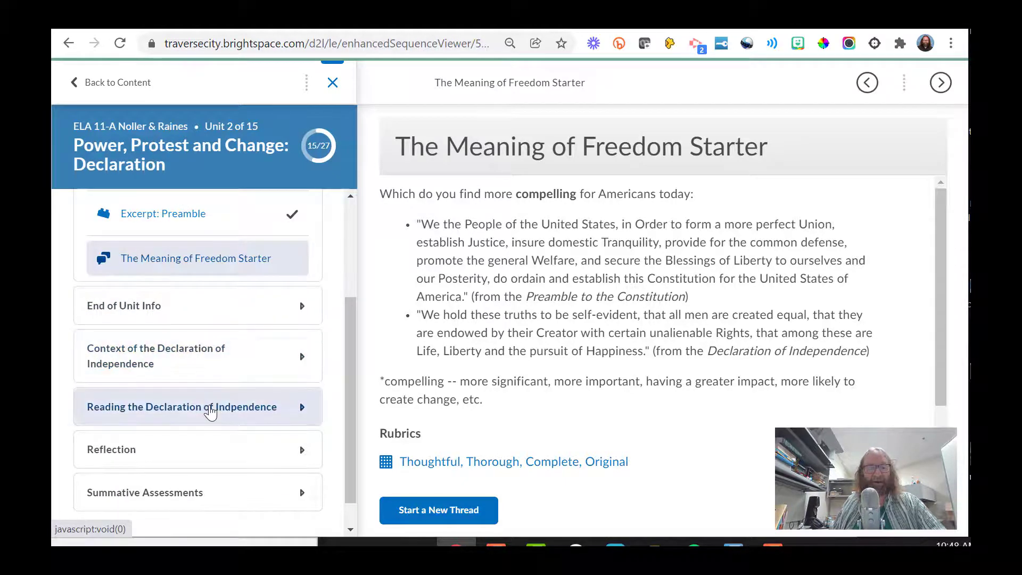
{"action": "left_click", "coordinate": [212, 409]}
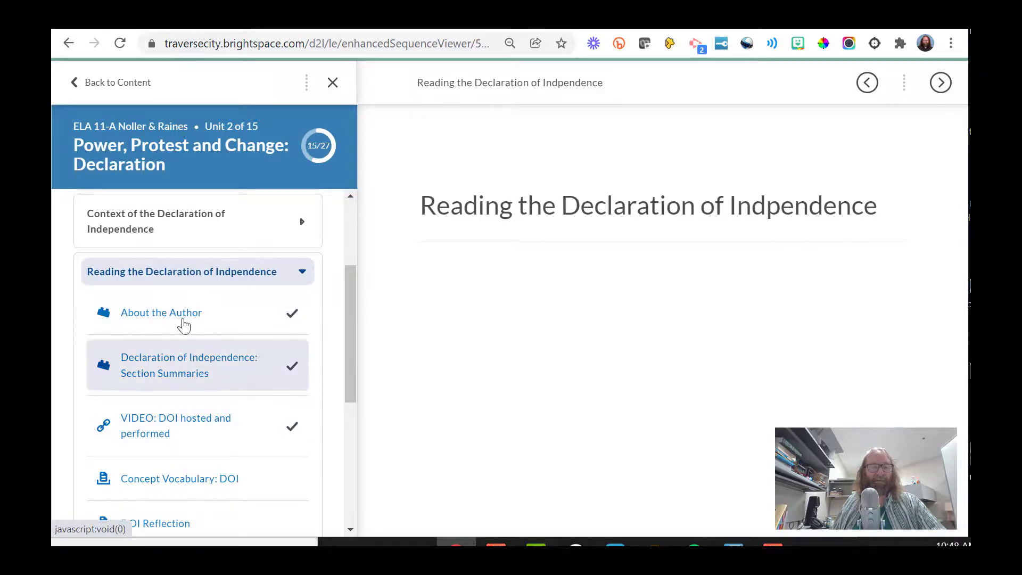
{"action": "scroll", "coordinate": [188, 393], "scroll_direction": "down", "scroll_amount": 3}
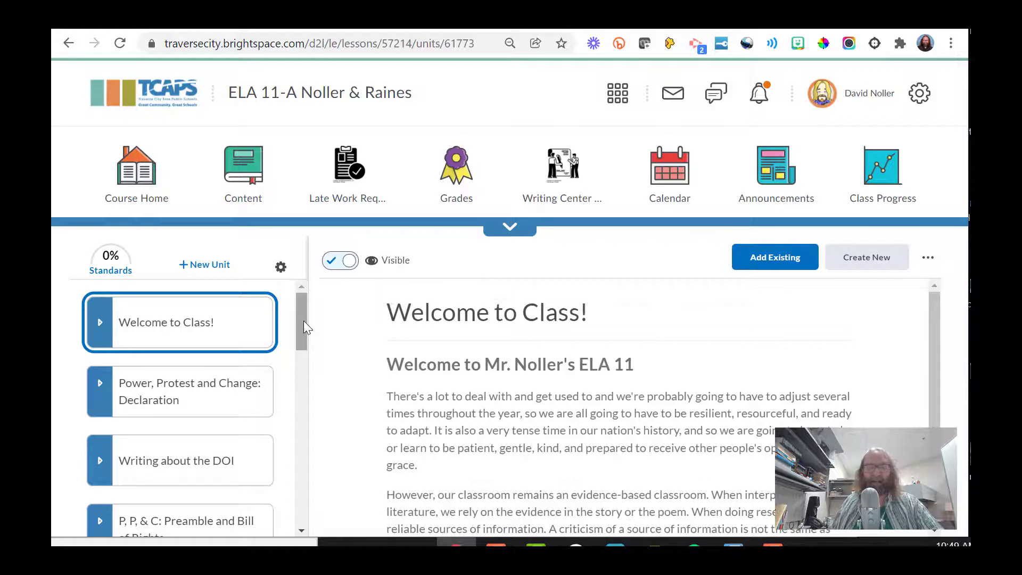
Examine the full list of course units in the teacher's content view, from Welcome to Class! to Progress & Reflections.
{"action": "left_click_drag", "start_coordinate": [300, 322], "coordinate": [300, 332]}
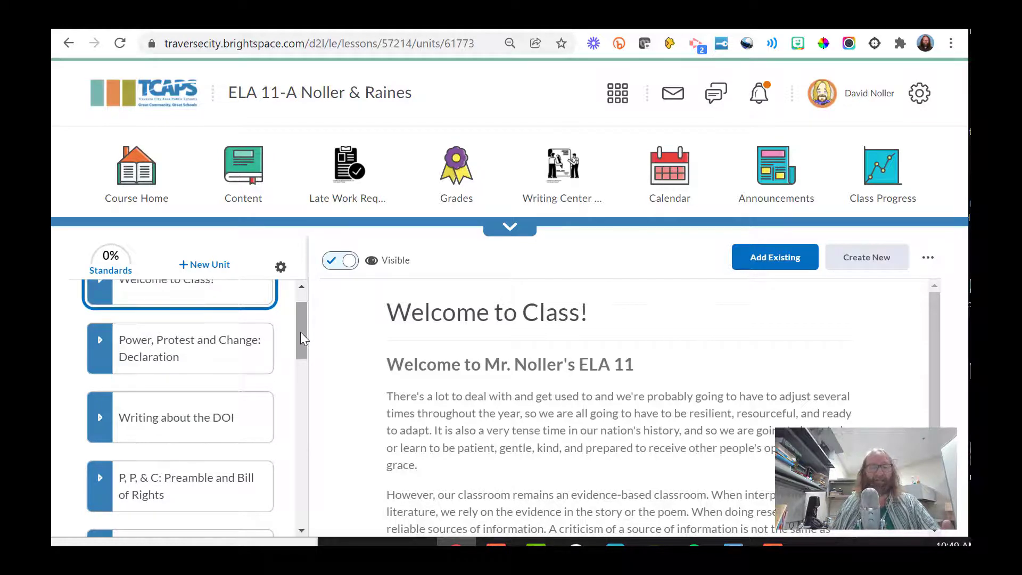
{"action": "left_click_drag", "start_coordinate": [300, 332], "coordinate": [301, 510]}
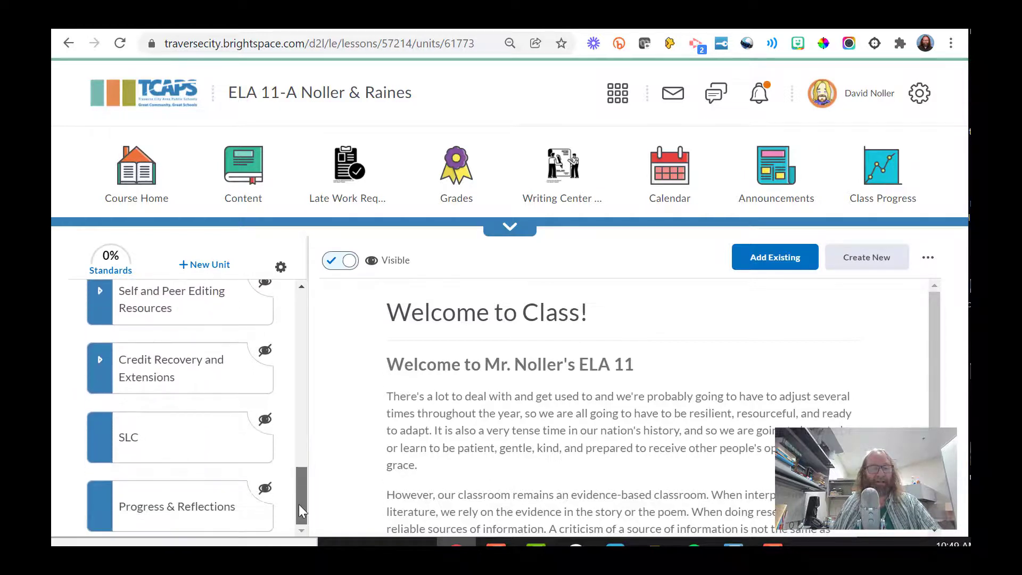
{"action": "scroll", "coordinate": [299, 478], "scroll_direction": "up", "scroll_amount": 3}
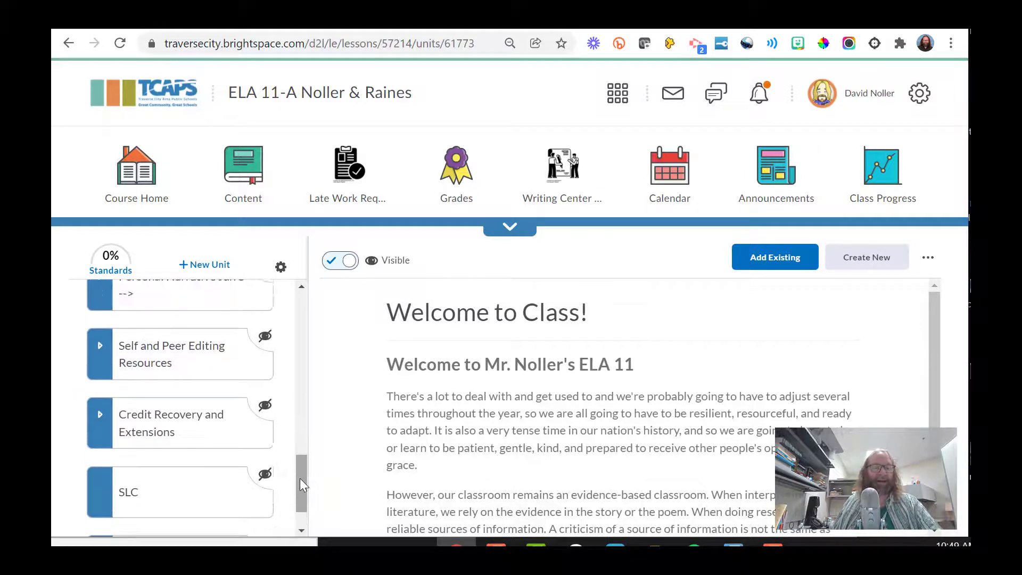
{"action": "scroll", "coordinate": [299, 478], "scroll_direction": "up", "scroll_amount": 6}
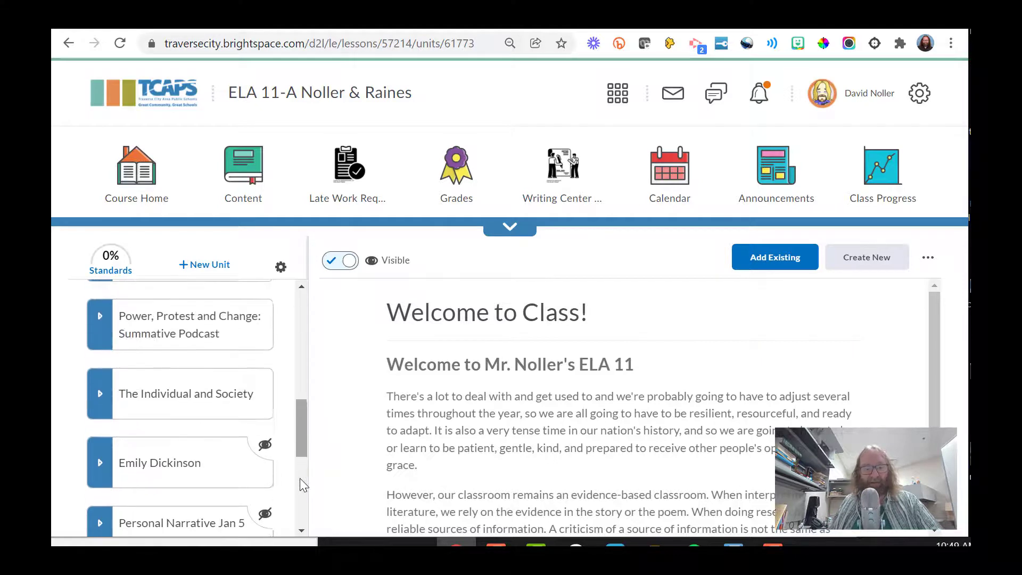
{"action": "scroll", "coordinate": [304, 465], "scroll_direction": "up", "scroll_amount": 2}
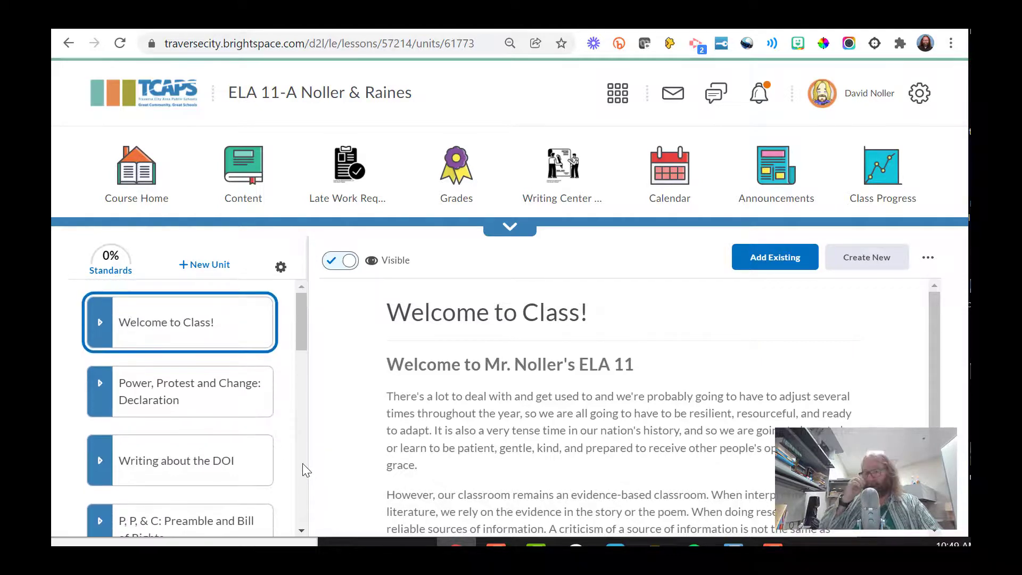